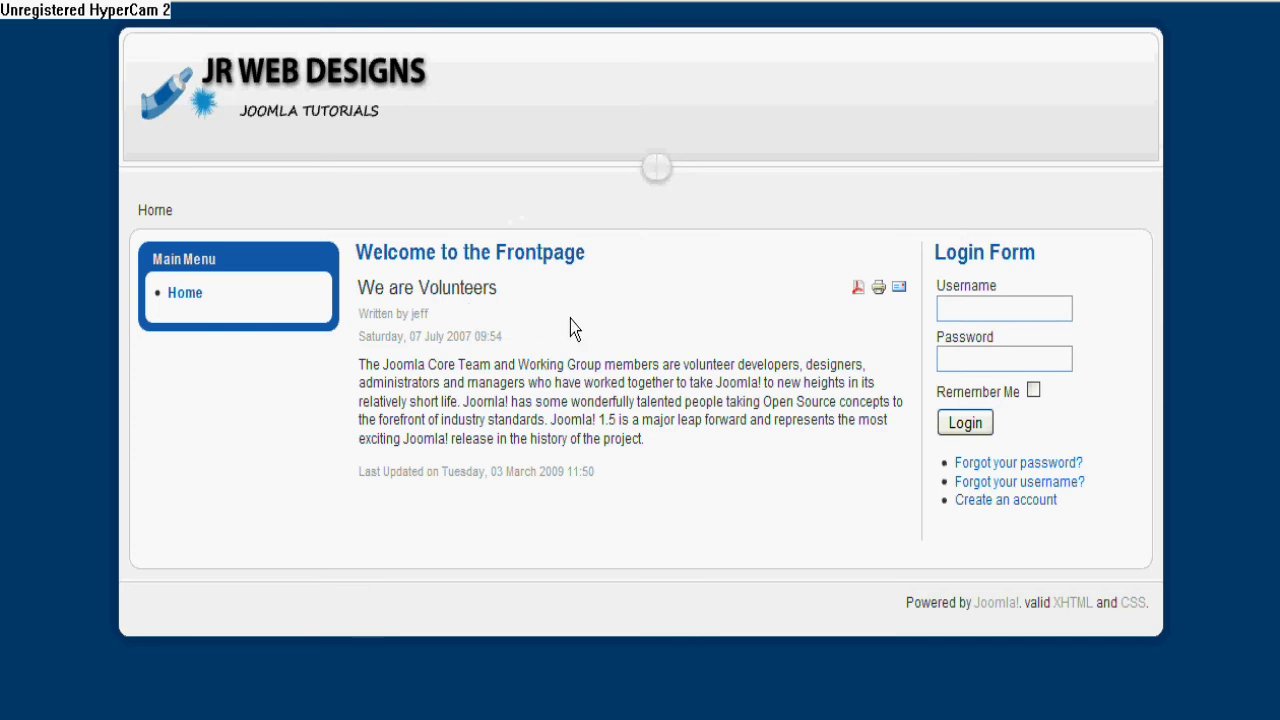
pyautogui.click(390, 278)
pyautogui.moveTo(291, 274); pyautogui.dragTo(224, 276)
pyautogui.click(131, 272)
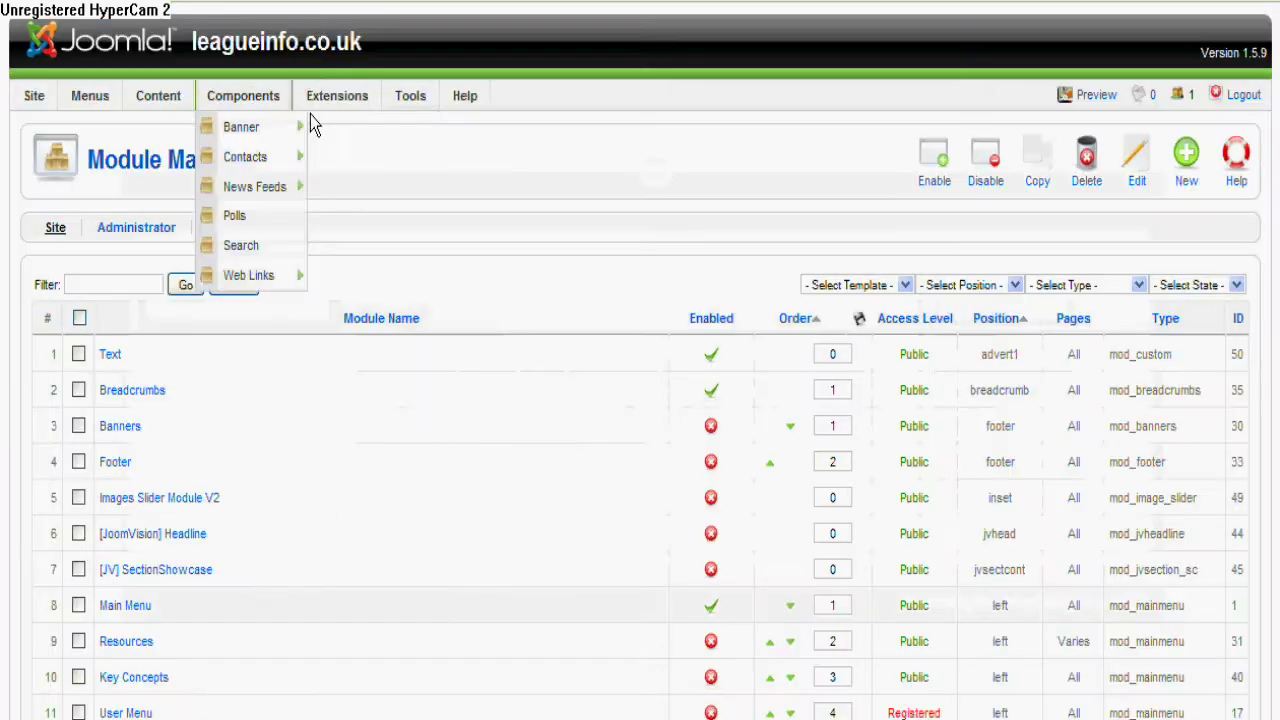
# - Open the Module Manager of the Joomla site
pyautogui.moveTo(337, 95)
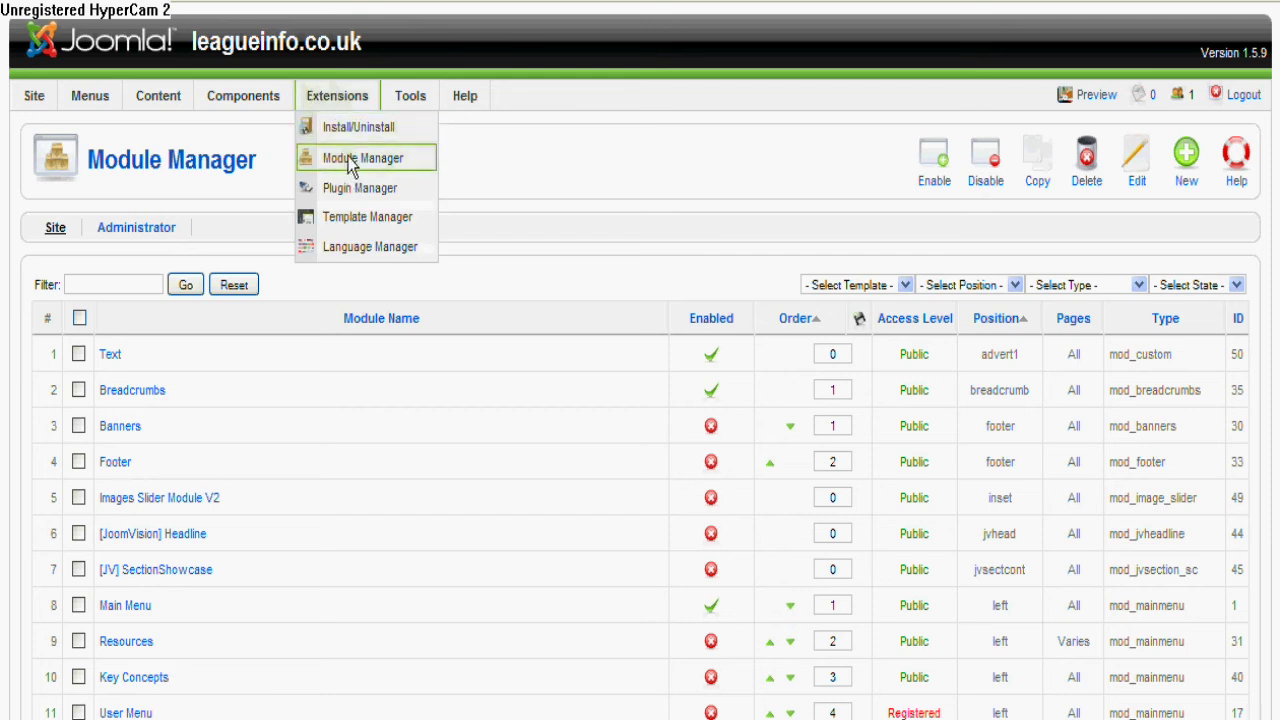
pyautogui.click(486, 172)
pyautogui.moveTo(374, 100)
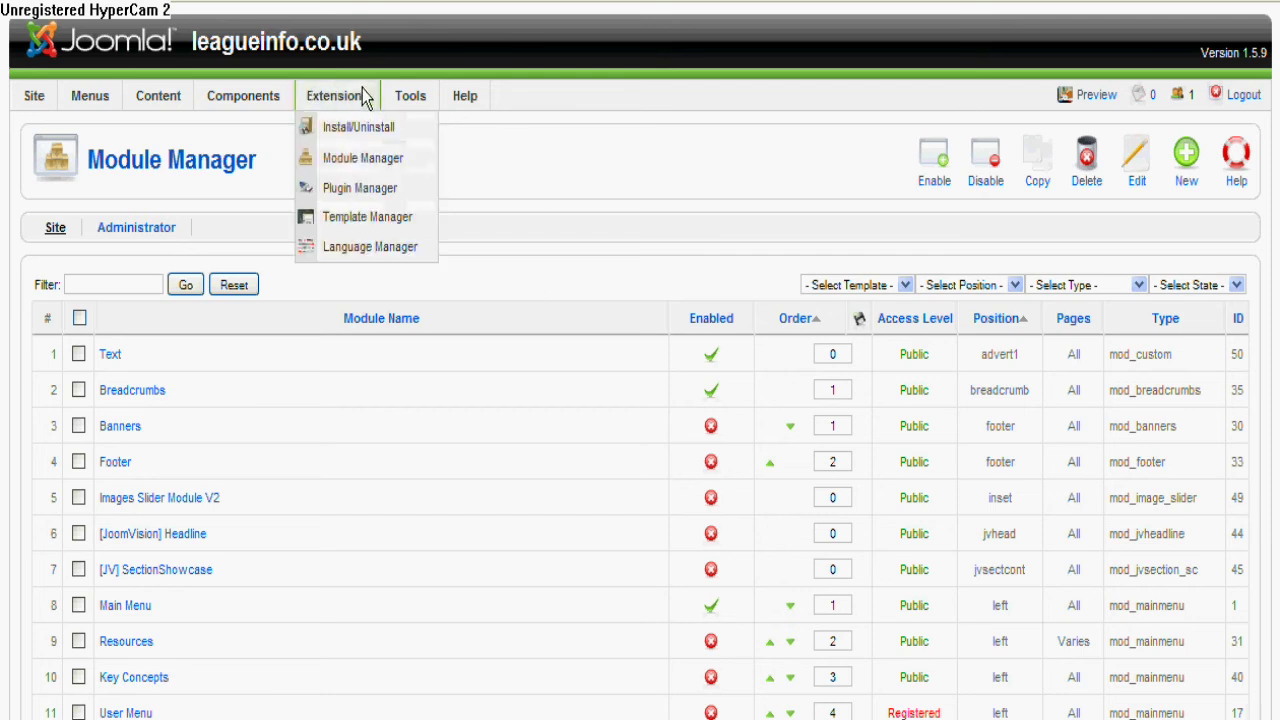
pyautogui.click(380, 159)
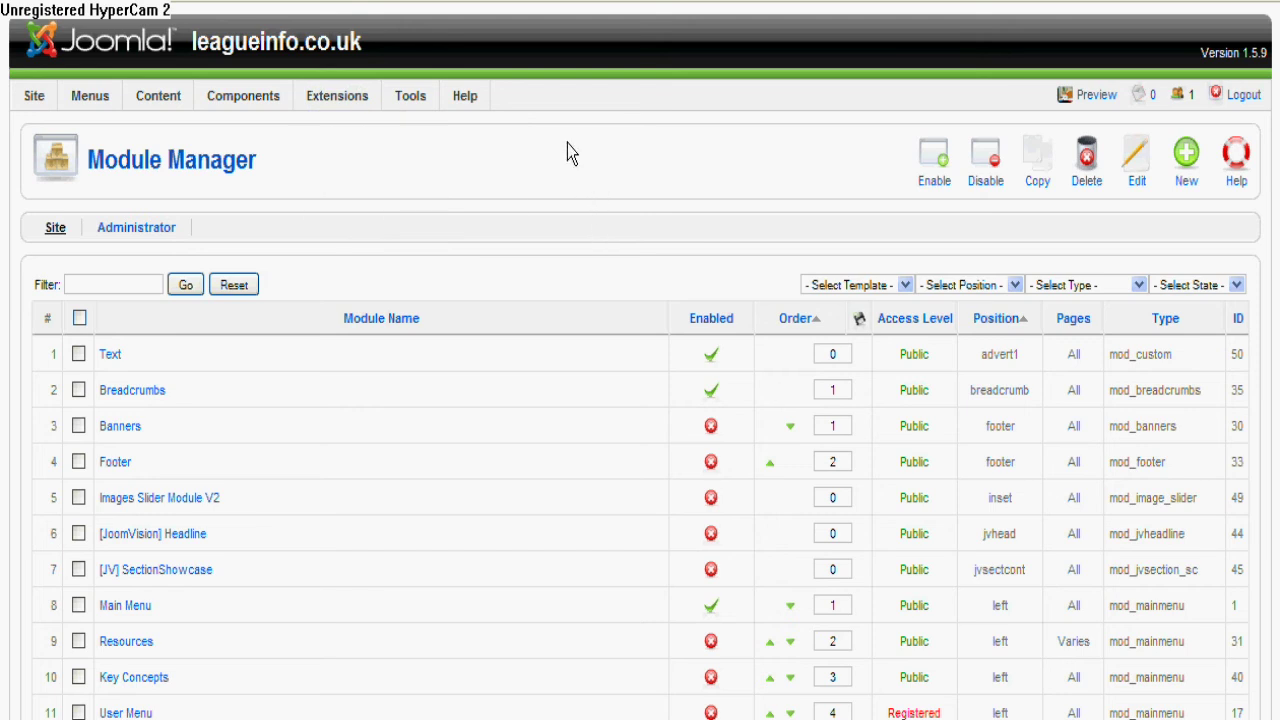
# - Look through both pages of the site module list, checking which modules are enabled and their positions
pyautogui.scroll(-3, 594, 150)
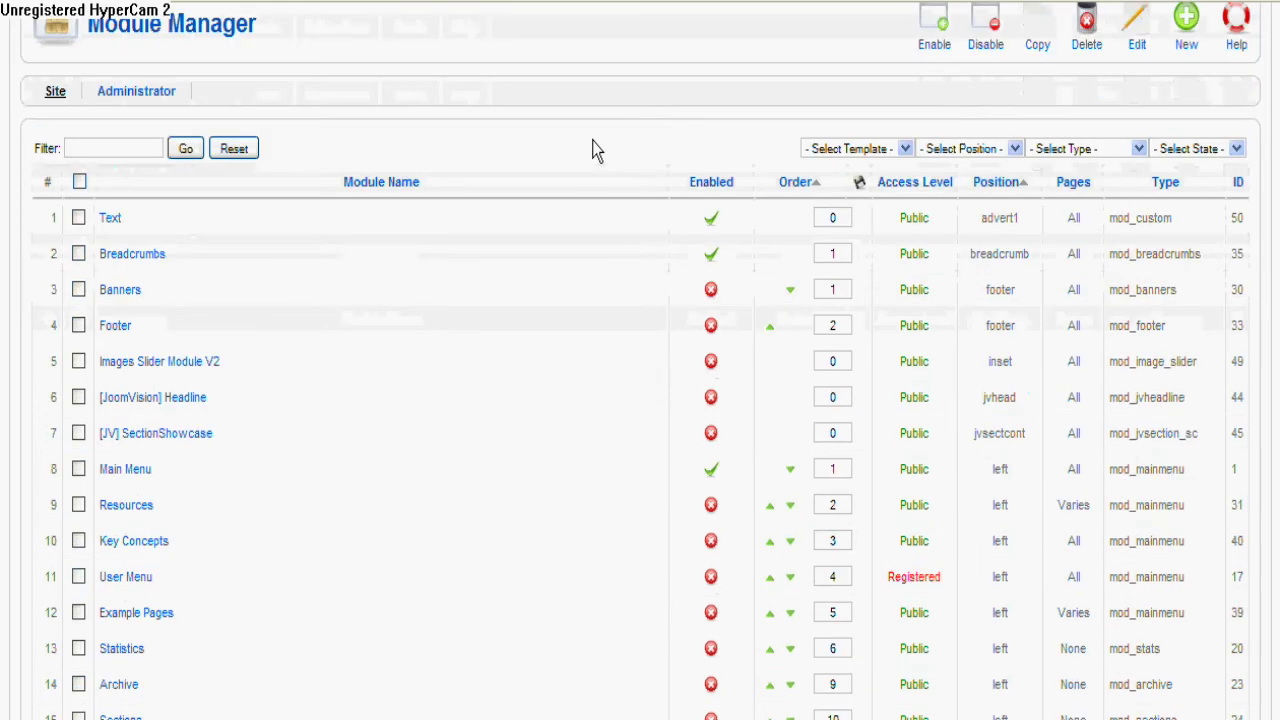
pyautogui.scroll(-3, 594, 150)
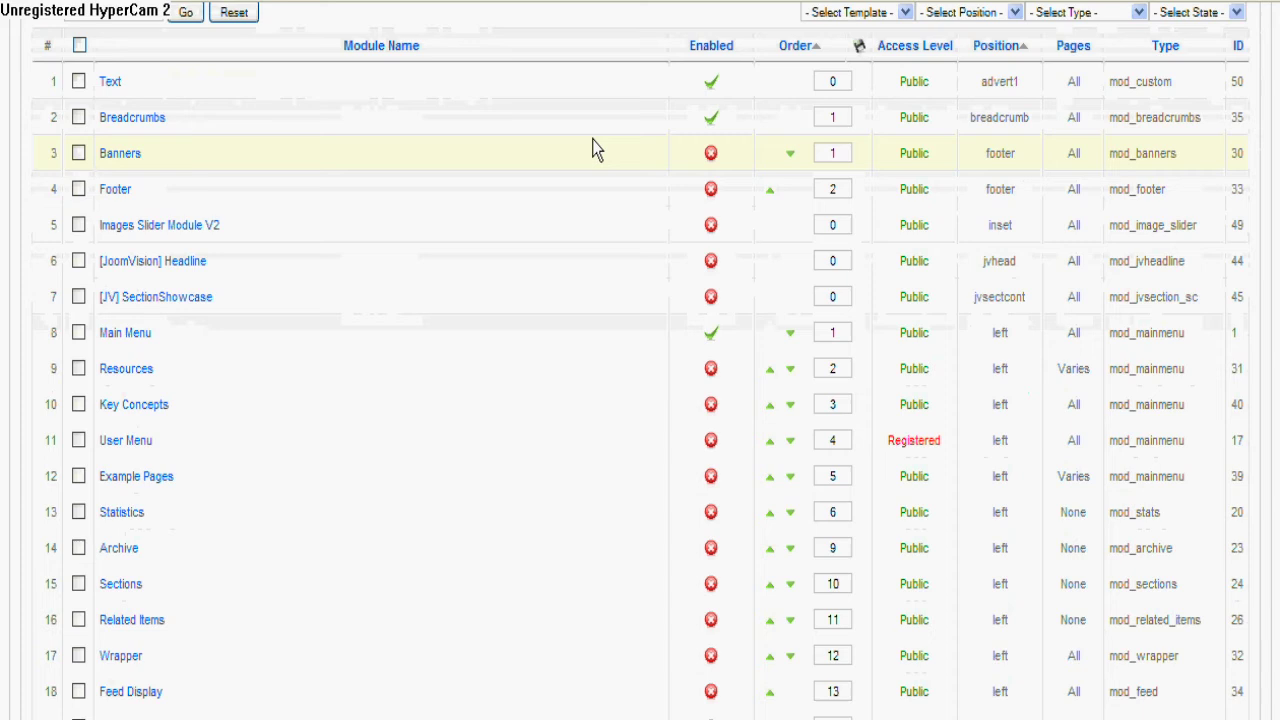
pyautogui.scroll(-3, 592, 148)
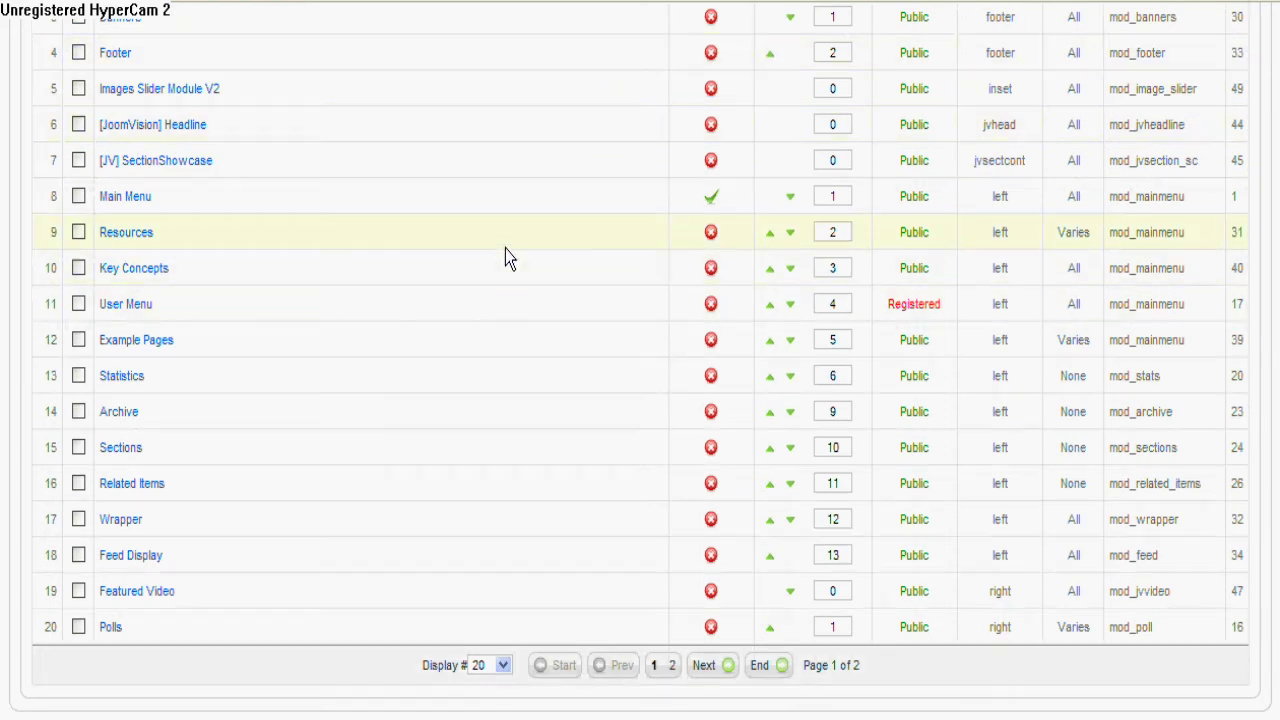
pyautogui.scroll(5, 505, 250)
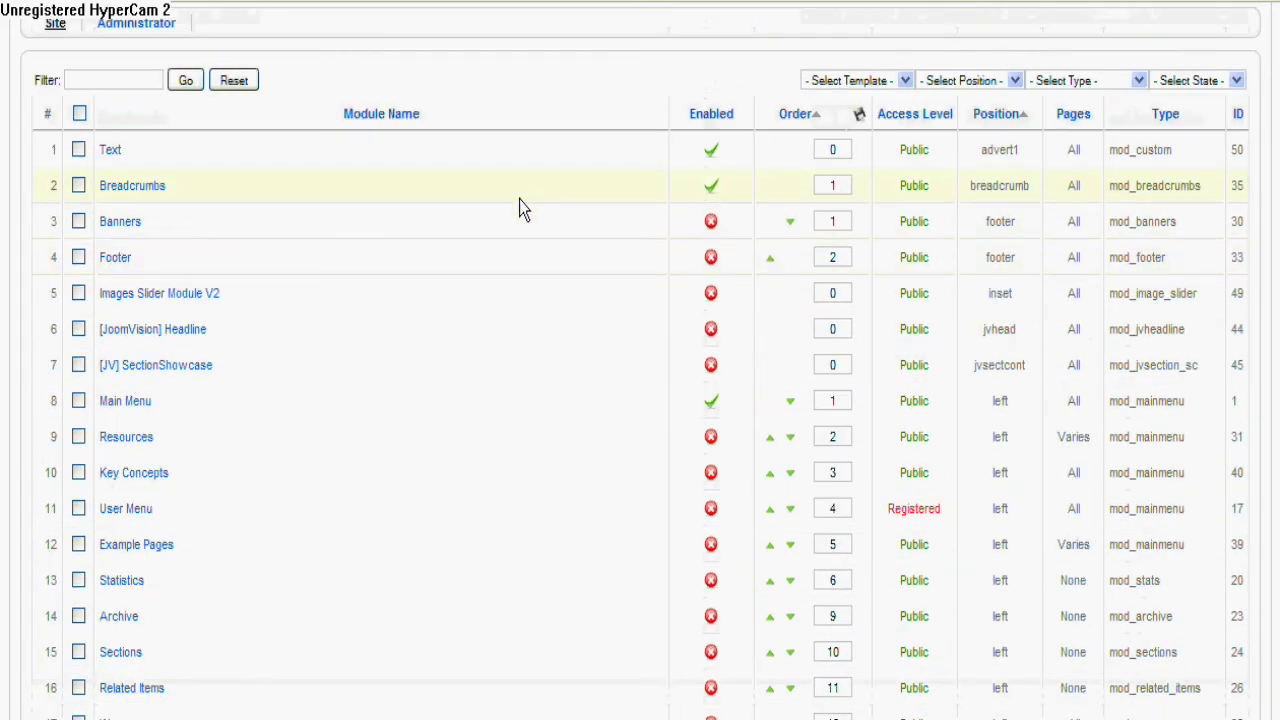
pyautogui.scroll(-5, 518, 208)
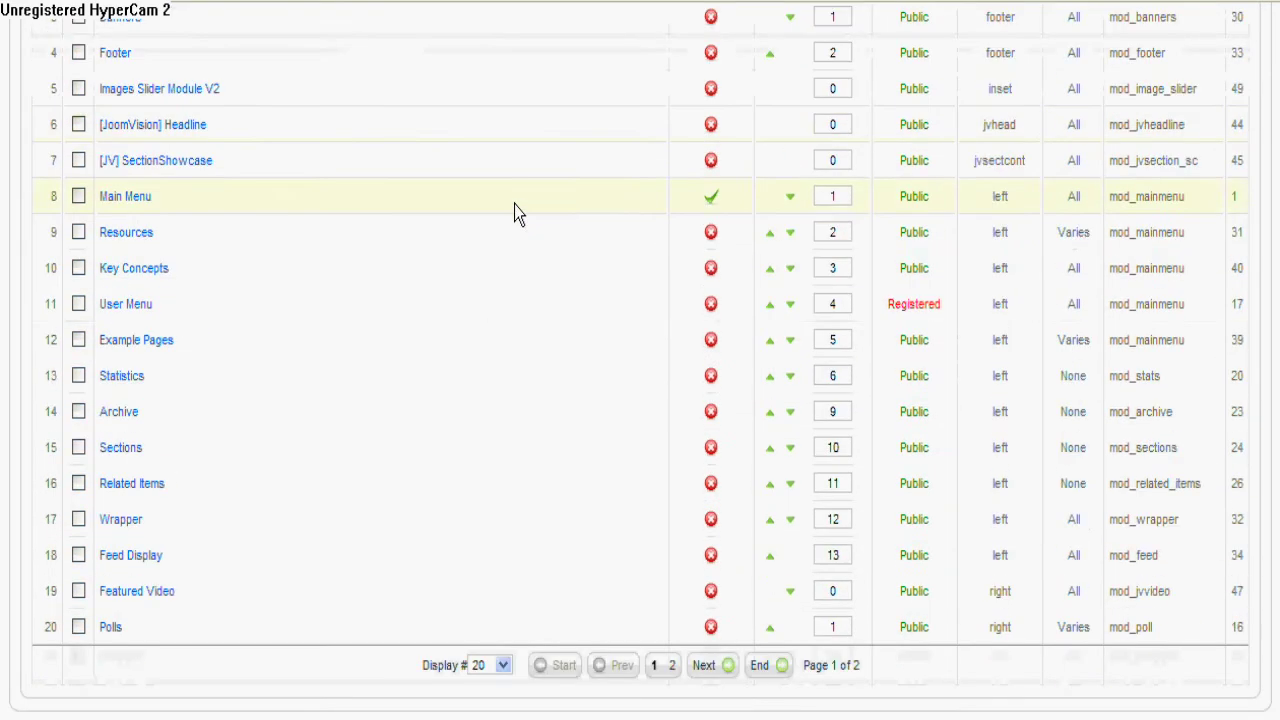
pyautogui.click(673, 667)
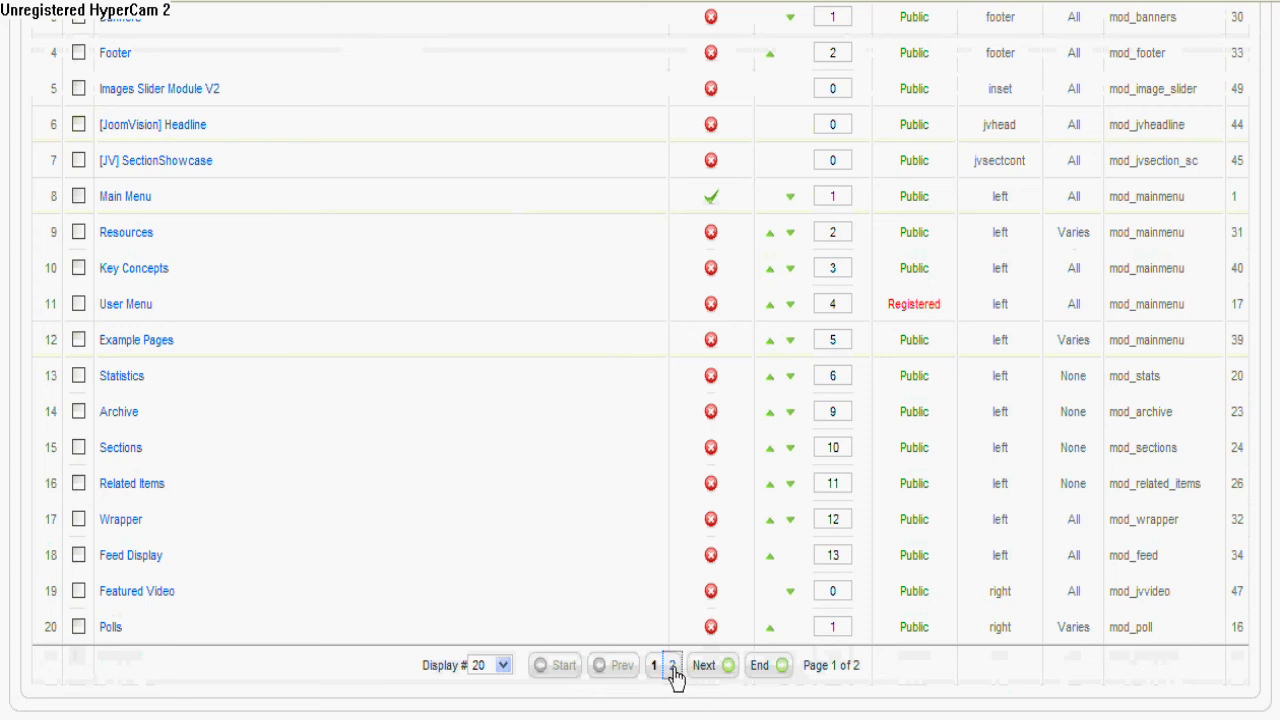
pyautogui.scroll(-3, 658, 552)
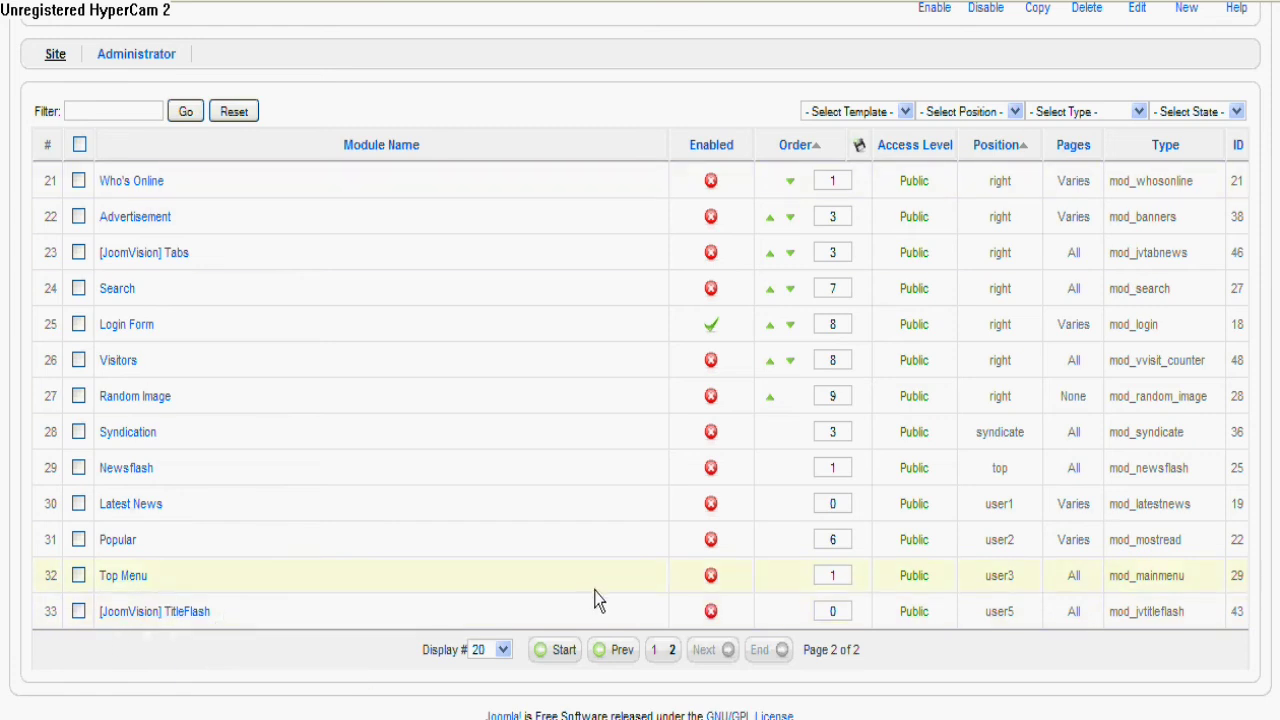
pyautogui.click(656, 652)
pyautogui.scroll(-4, 544, 235)
pyautogui.scroll(-3, 214, 194)
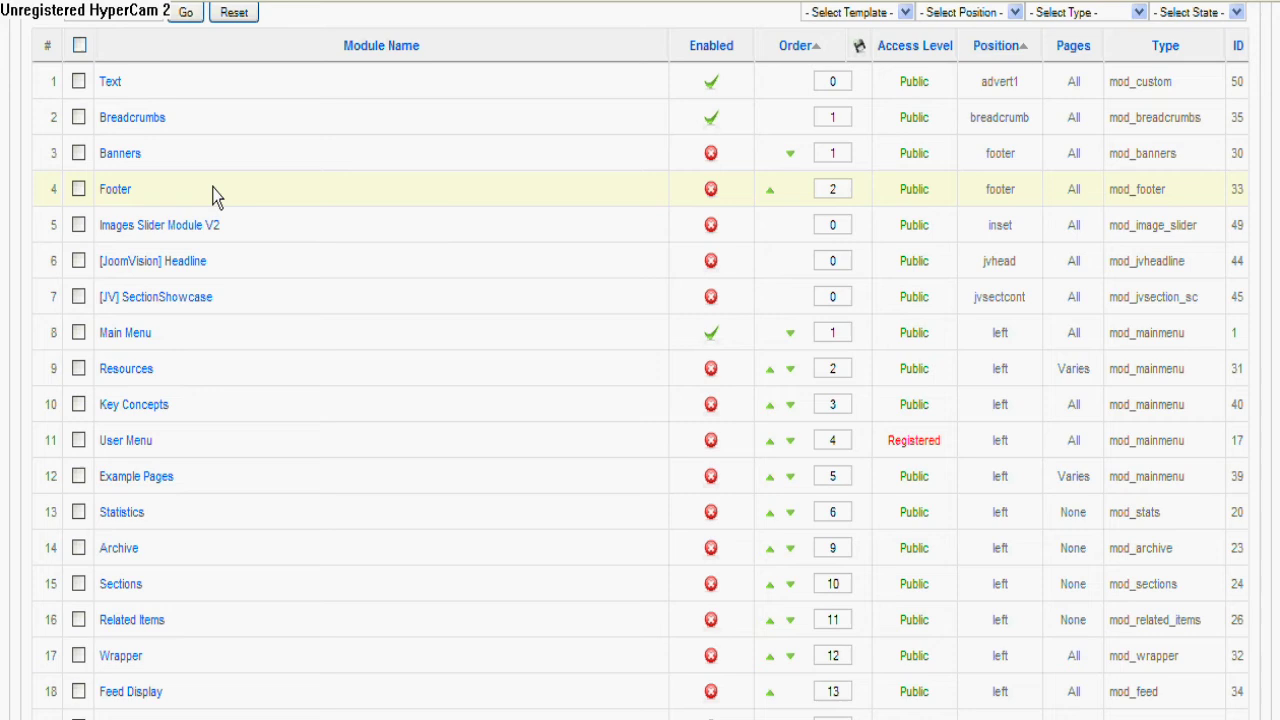
# - Enable the Polls module in the module list and open it for editing
pyautogui.scroll(-2, 243, 189)
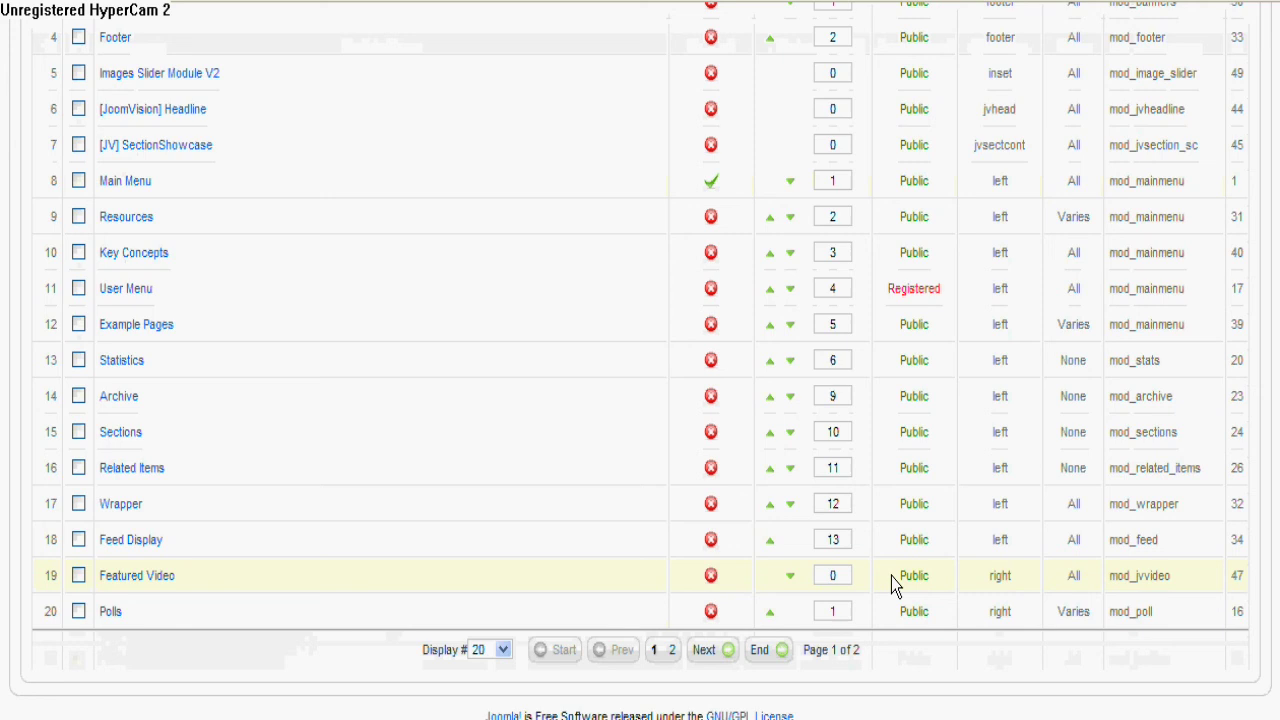
pyautogui.click(709, 610)
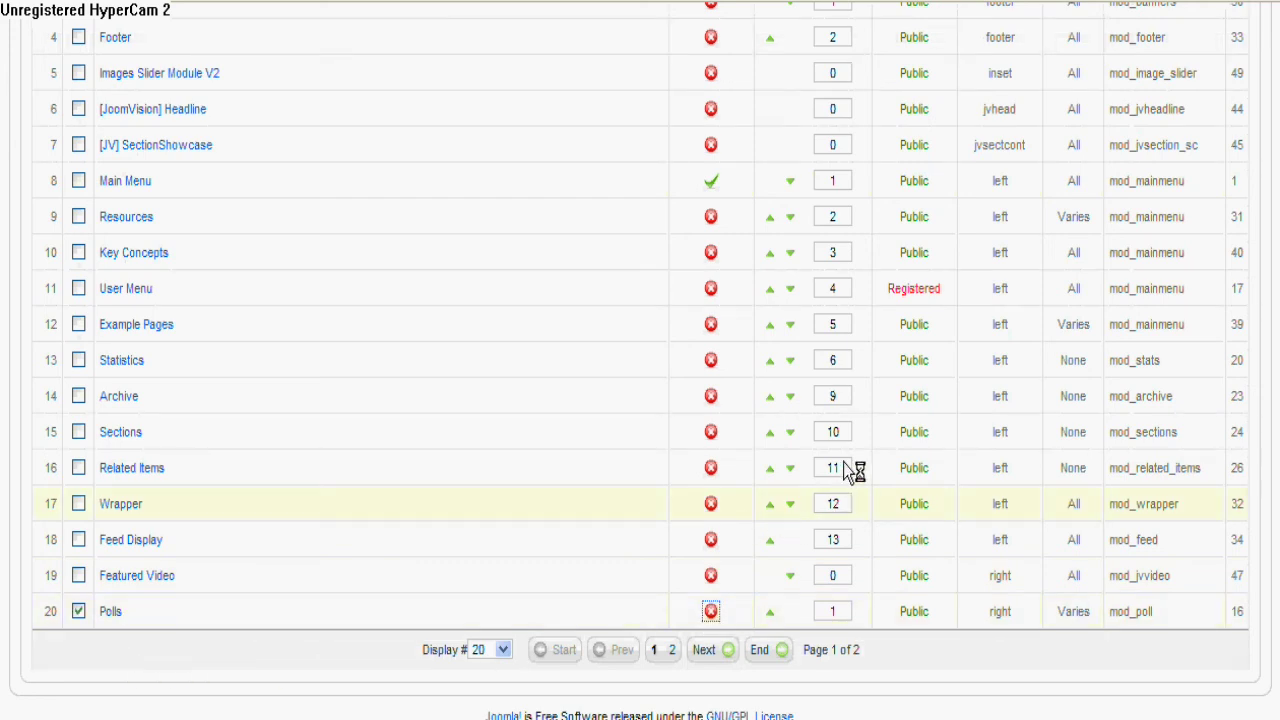
pyautogui.scroll(-5, 143, 397)
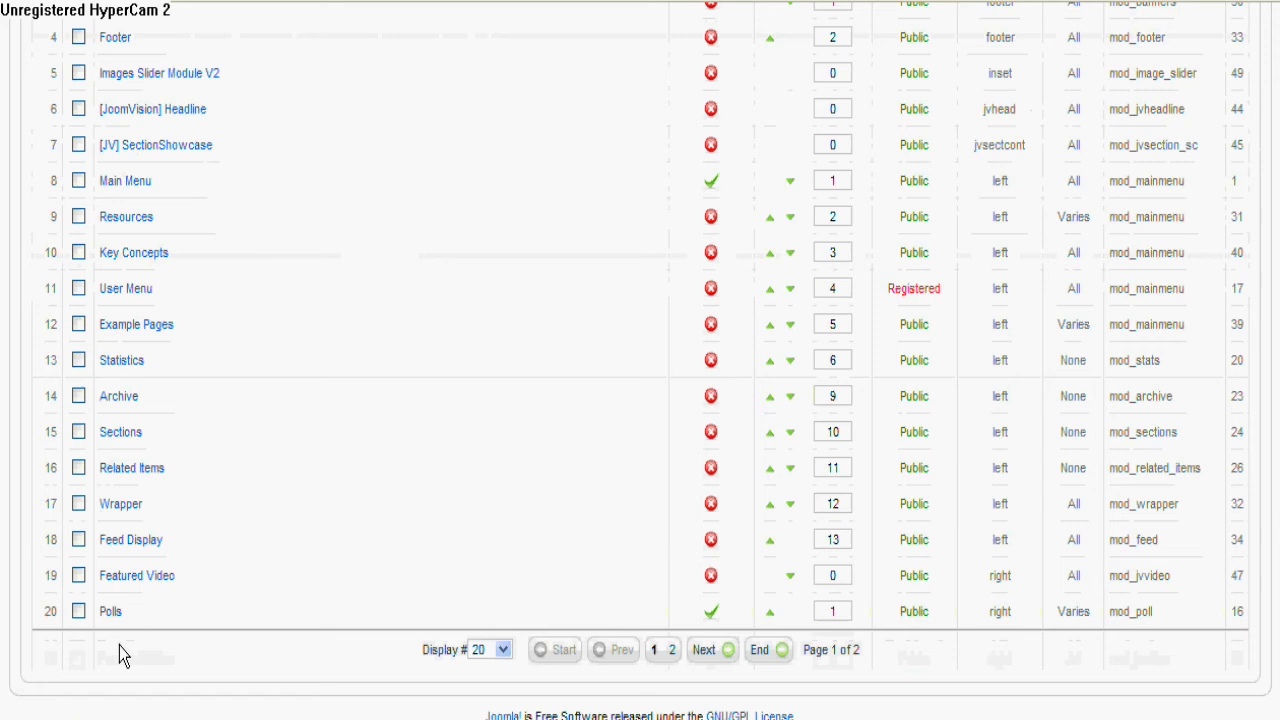
pyautogui.click(110, 610)
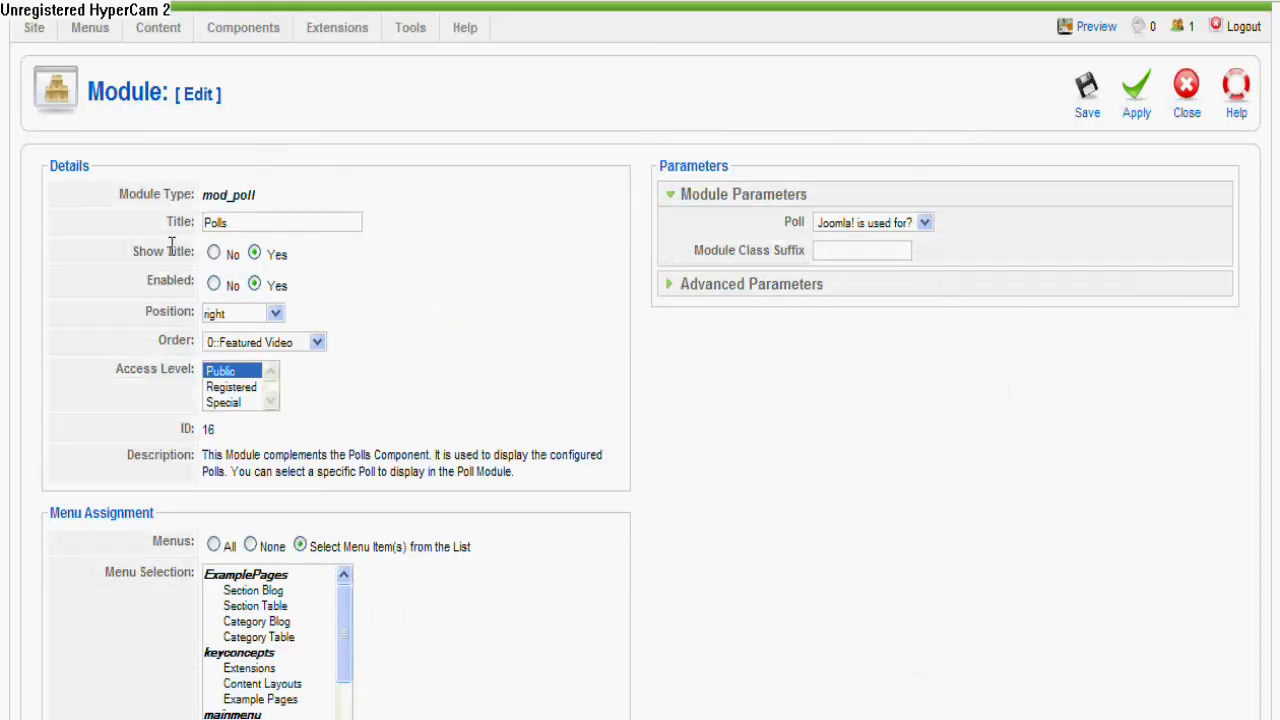
# - Set the Polls module's position to left and check its order options
pyautogui.doubleClick(276, 255)
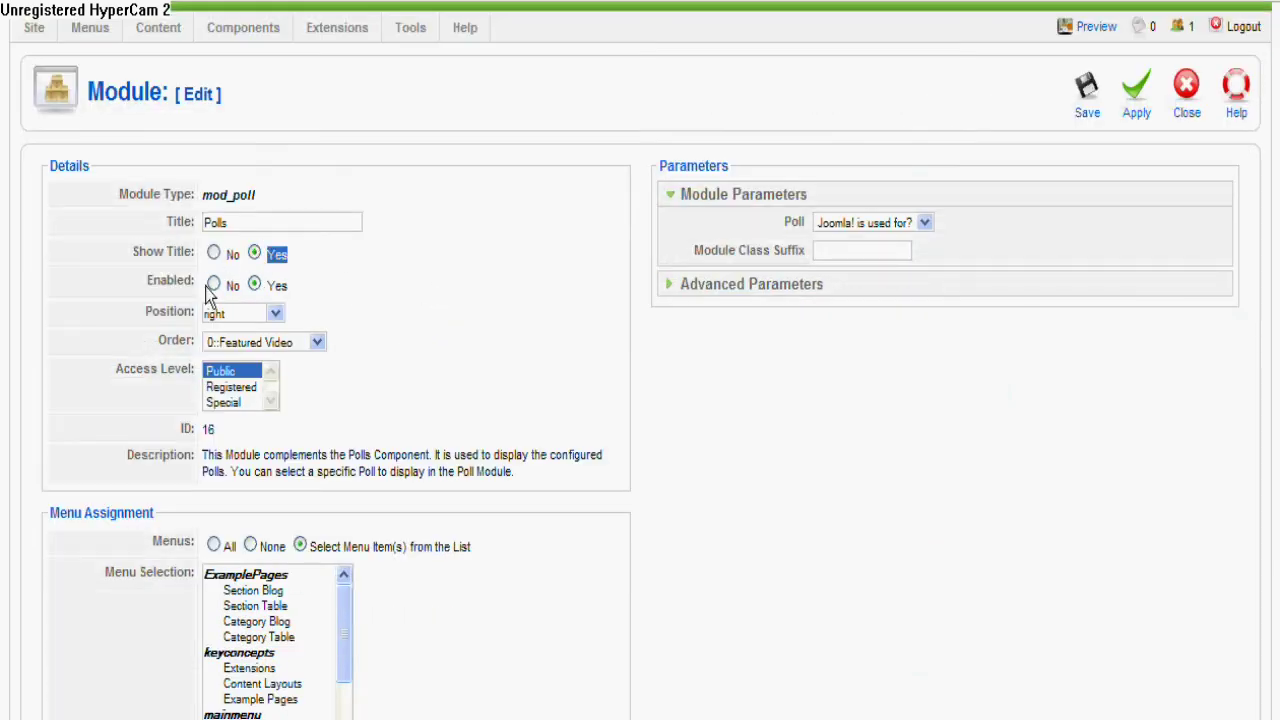
pyautogui.click(284, 286)
pyautogui.click(275, 315)
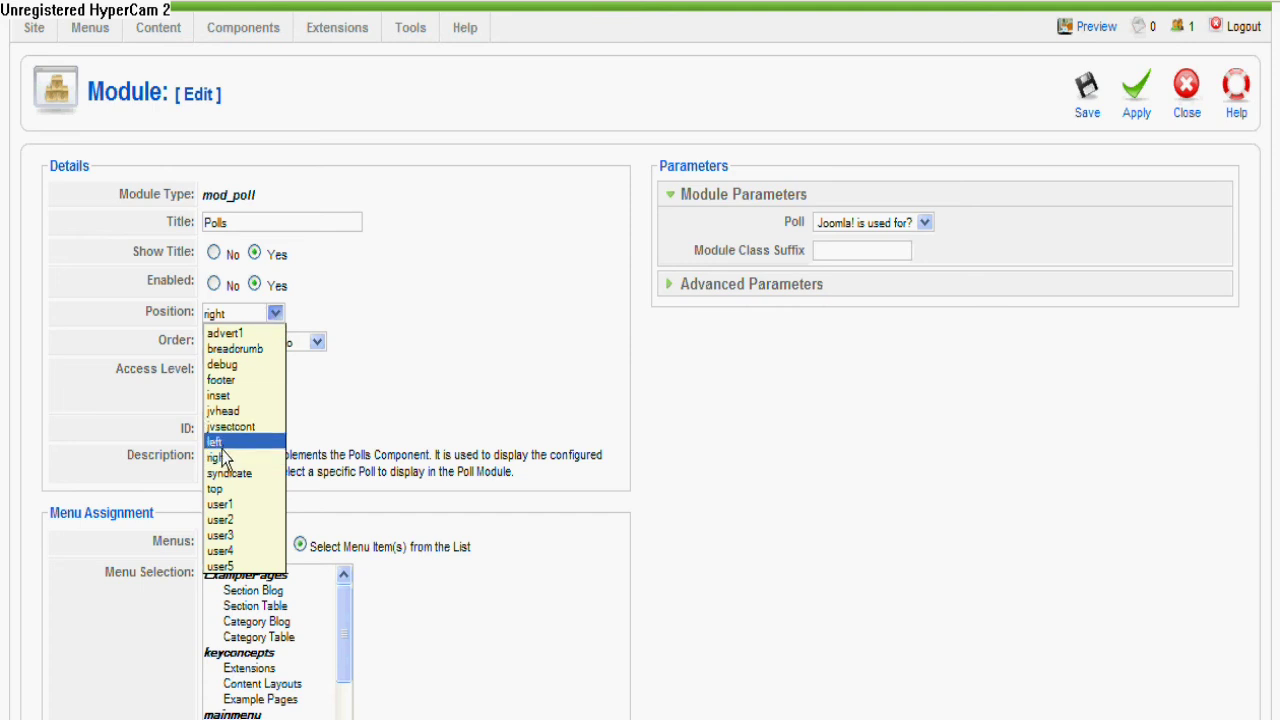
pyautogui.click(217, 442)
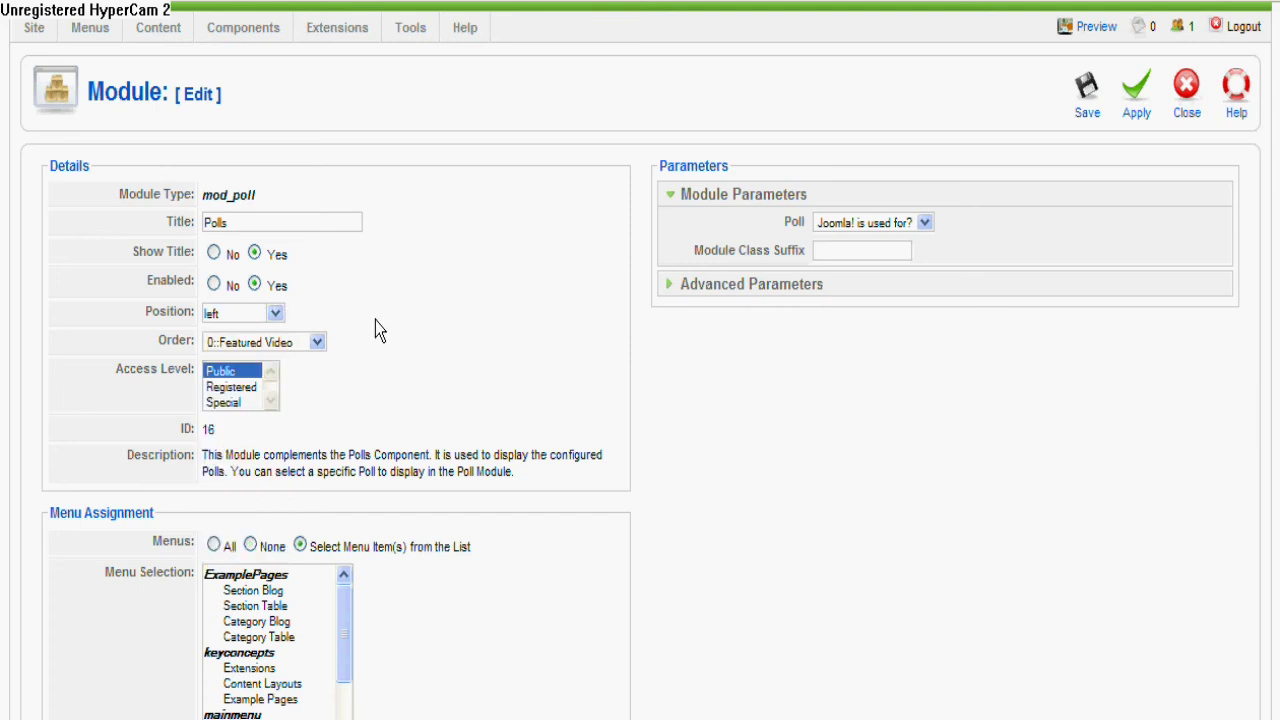
pyautogui.click(316, 343)
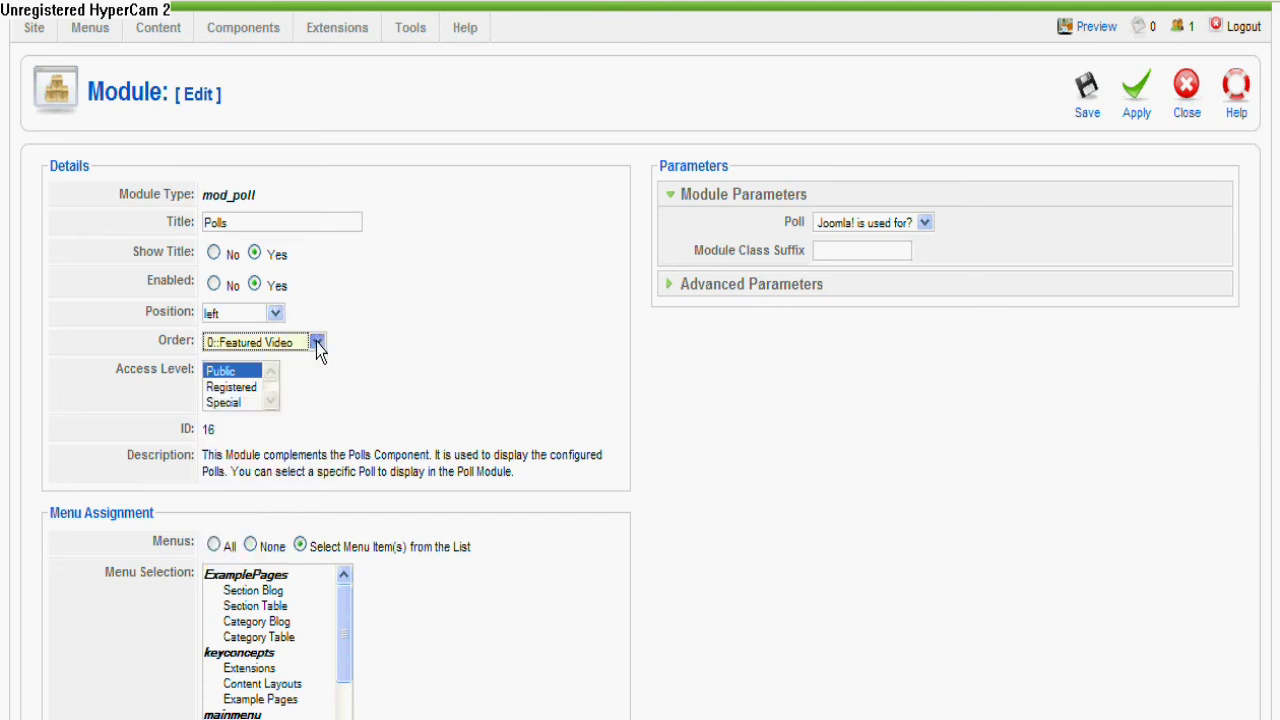
pyautogui.click(395, 345)
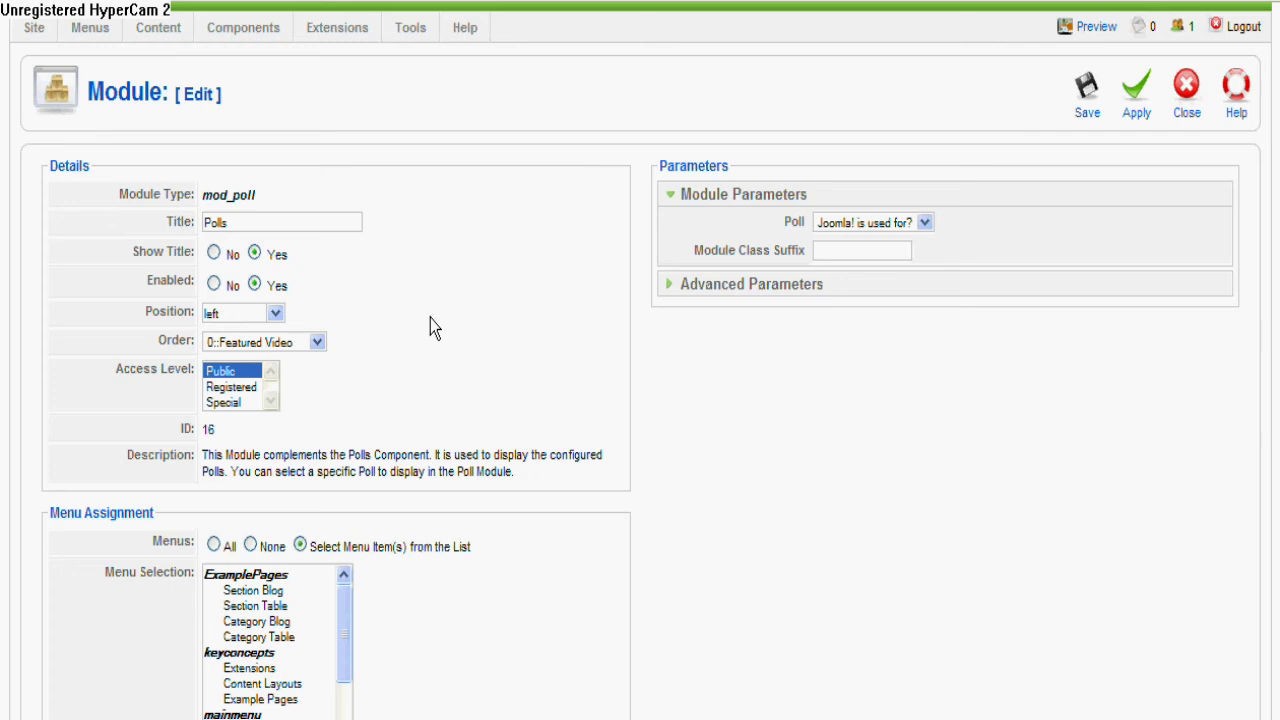
# - Switch the access level to Registered and back to Public, and select Home under mainmenu in the menu selection
pyautogui.scroll(-3, 430, 318)
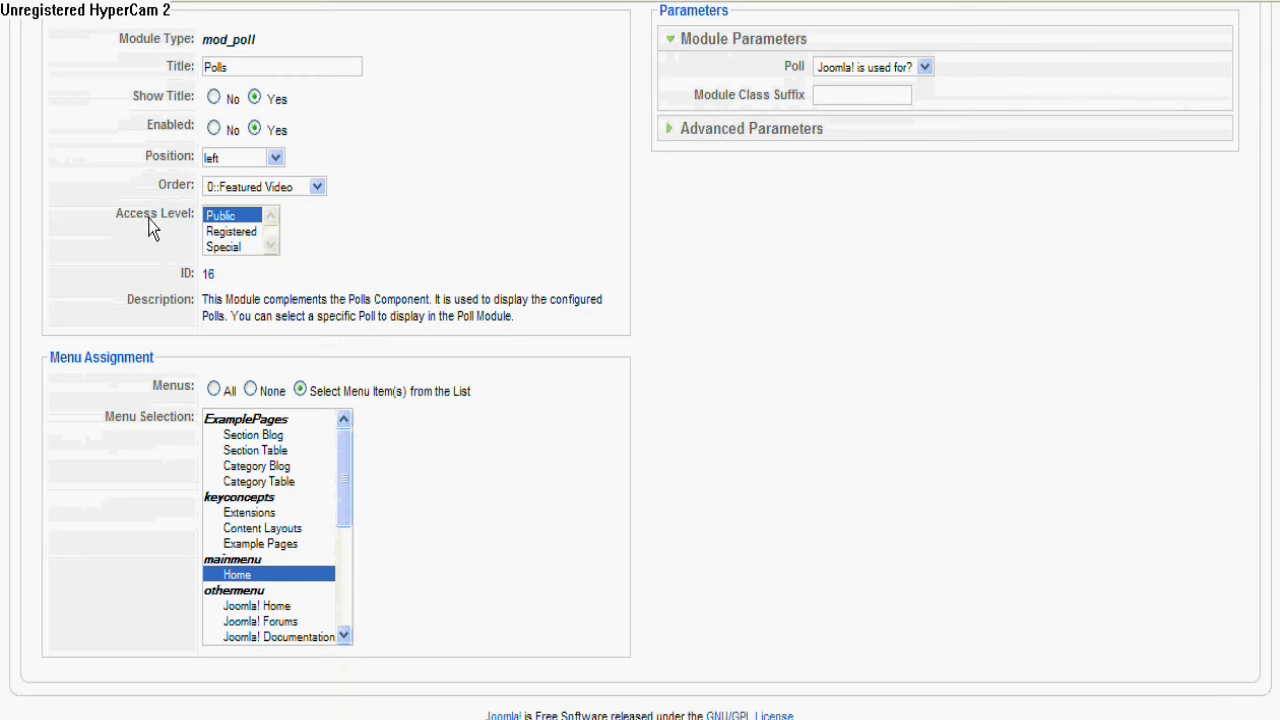
pyautogui.click(227, 236)
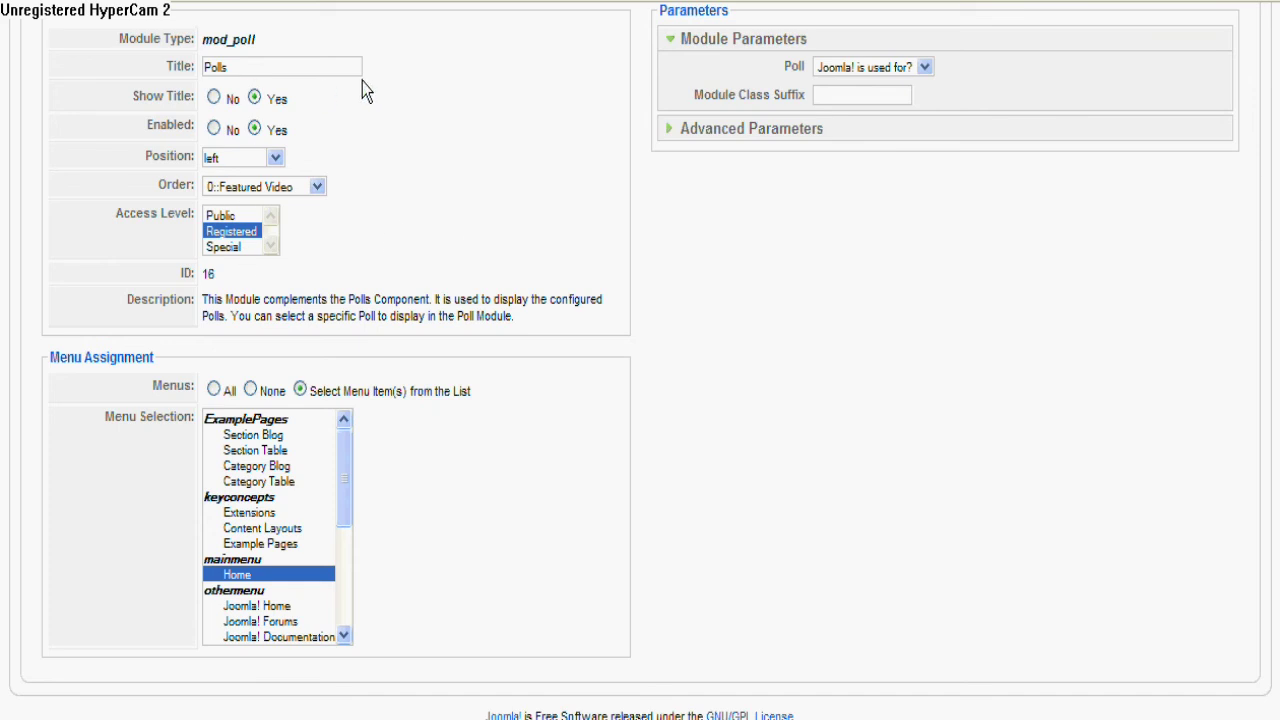
pyautogui.click(233, 215)
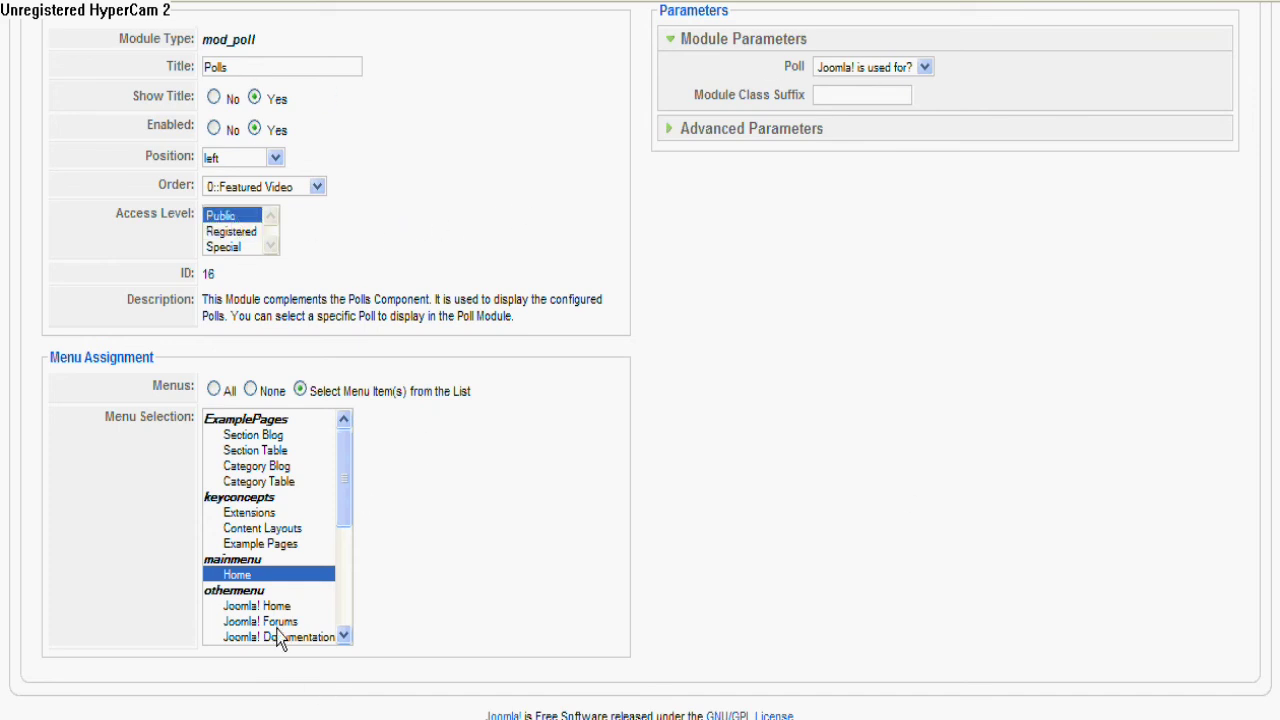
pyautogui.click(240, 575)
# - Choose "Joomla! is used for?" as the poll in the module parameters and review the advanced caching parameters
pyautogui.scroll(3, 620, 403)
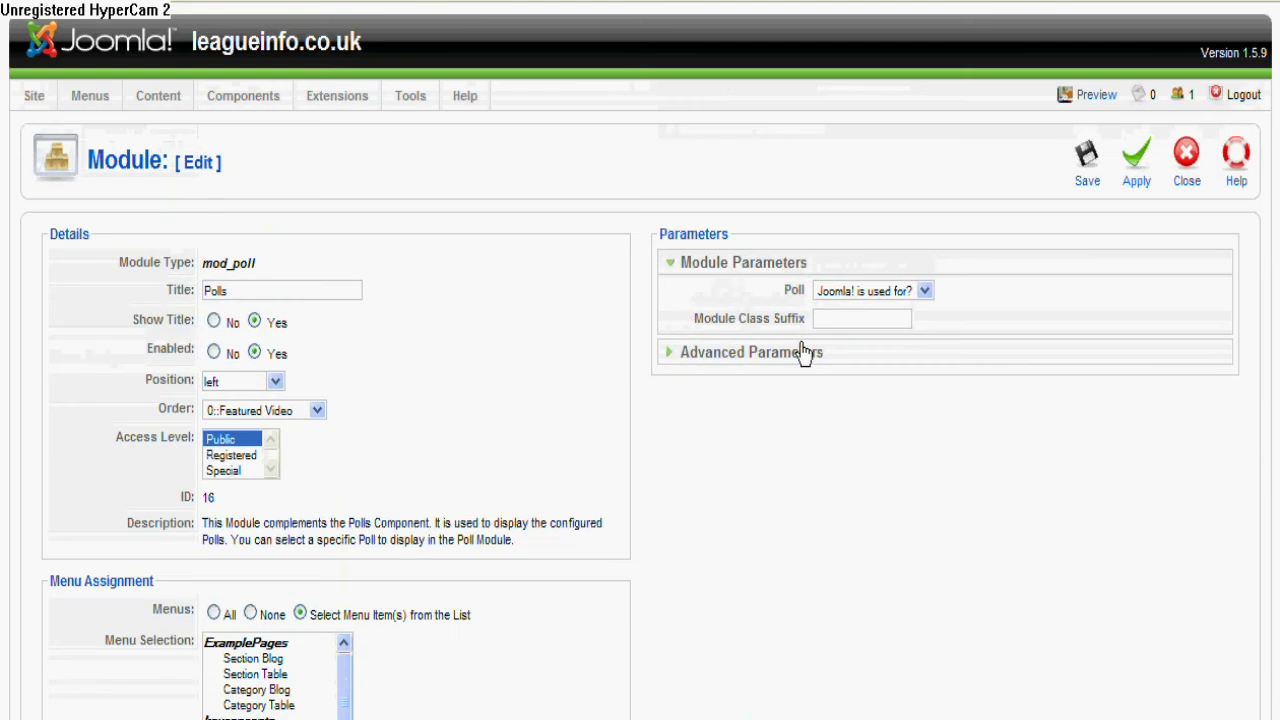
pyautogui.click(925, 292)
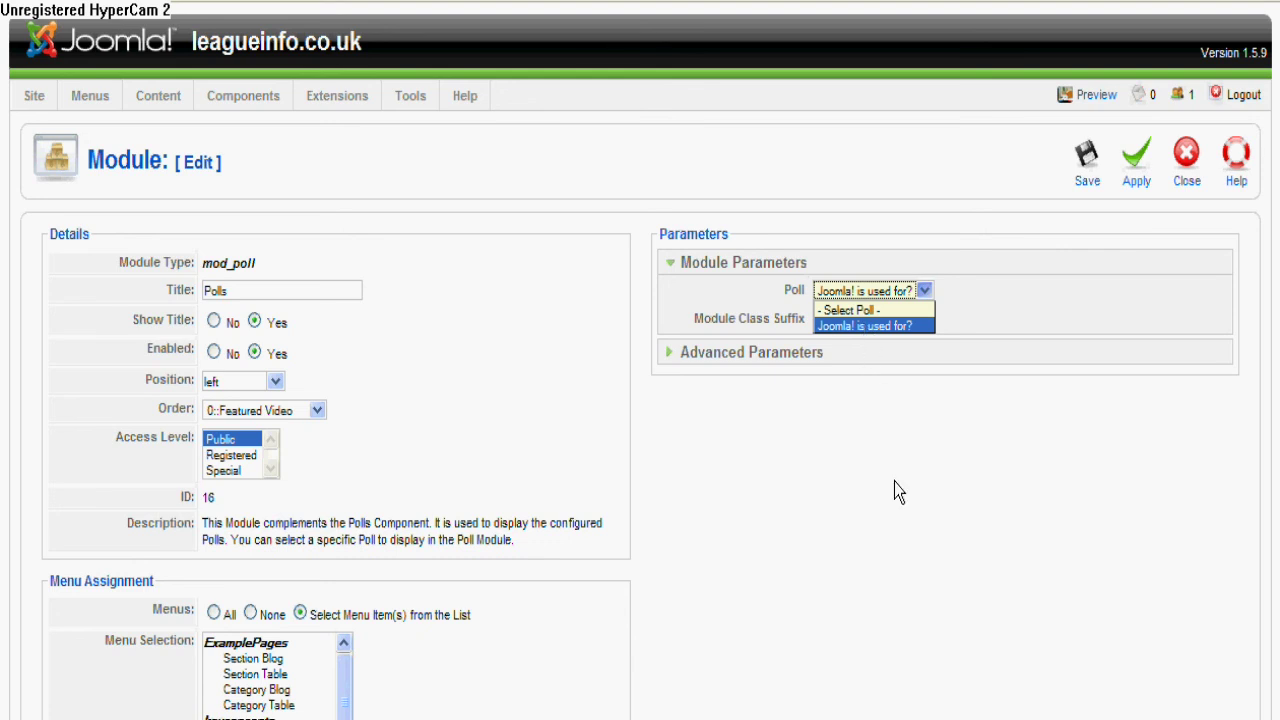
pyautogui.click(898, 324)
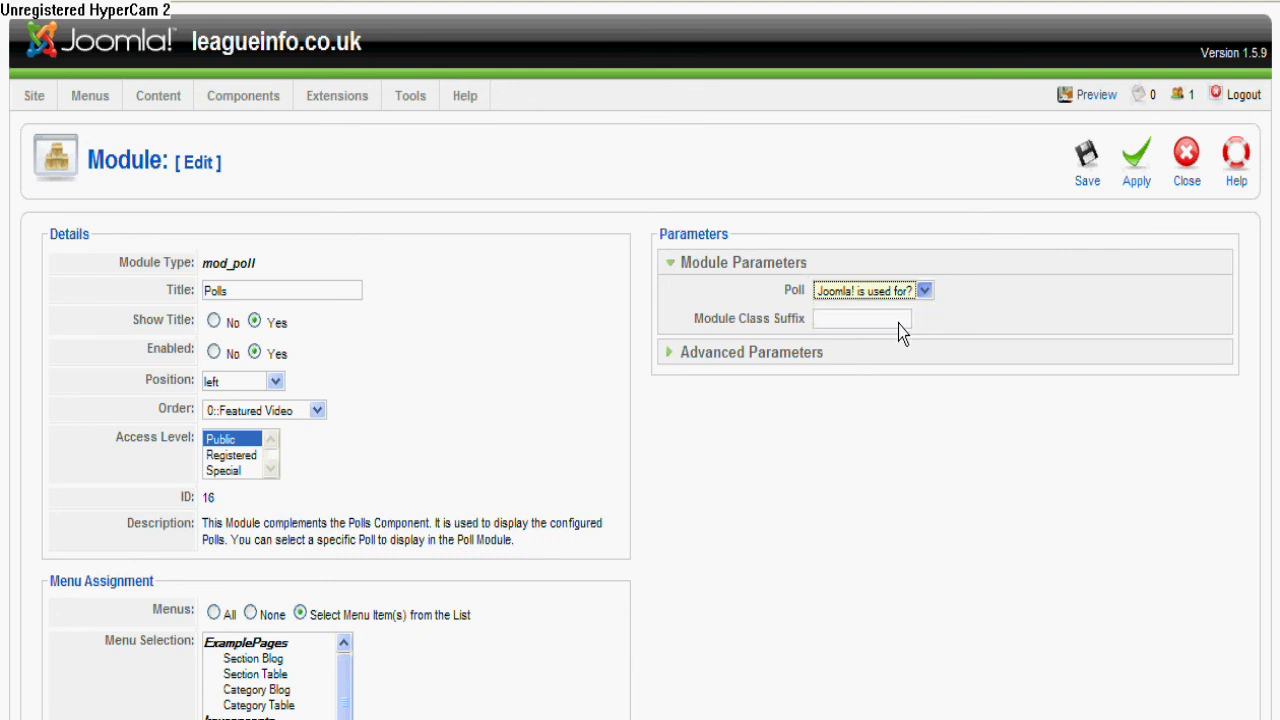
pyautogui.click(1091, 301)
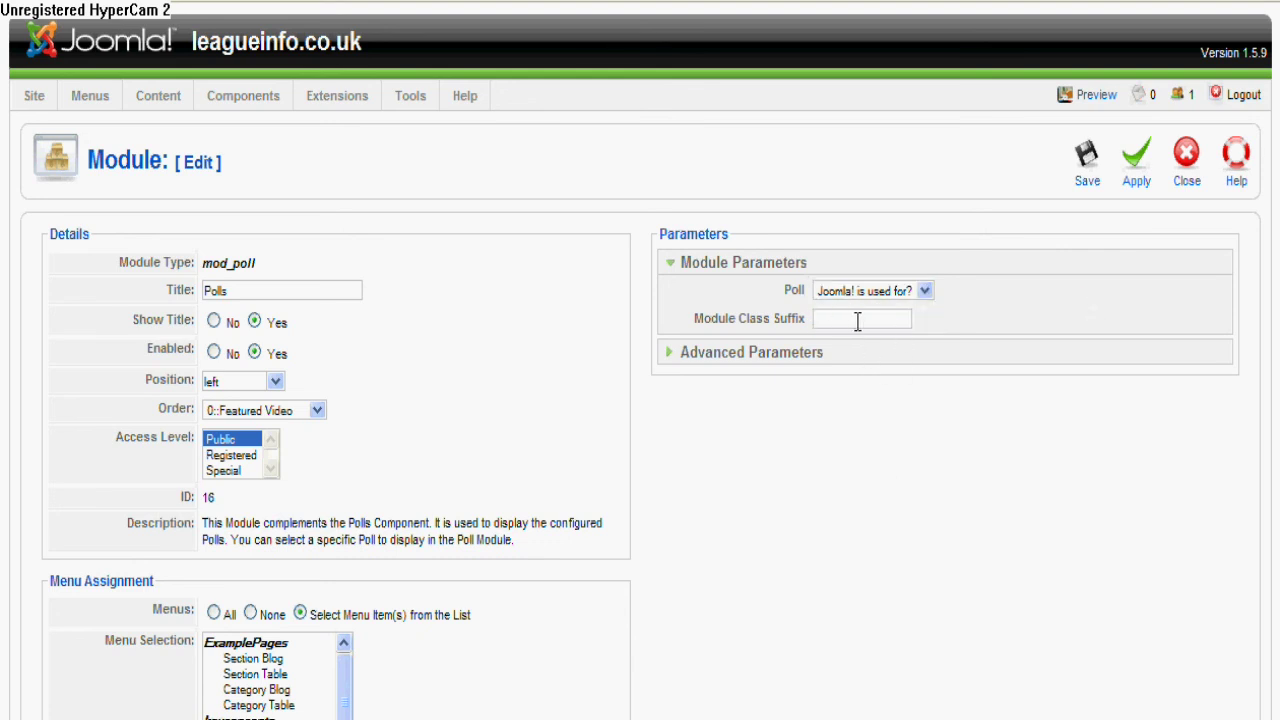
pyautogui.click(670, 356)
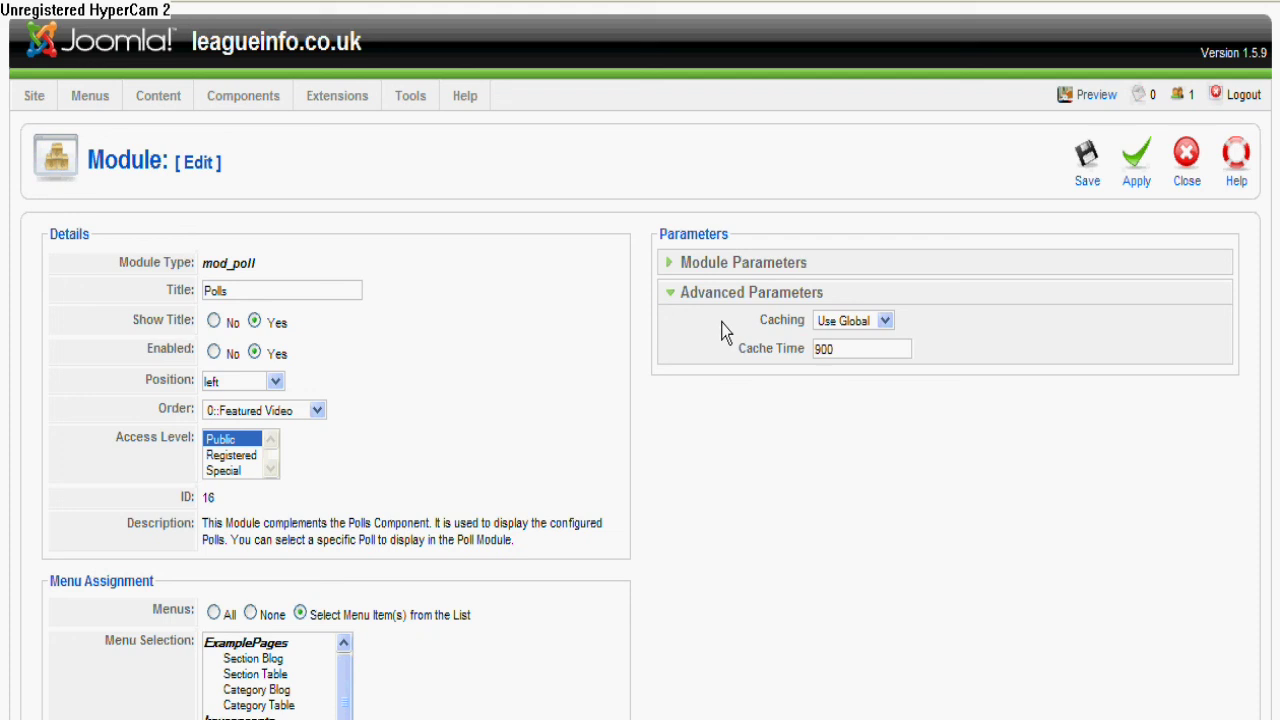
pyautogui.click(667, 292)
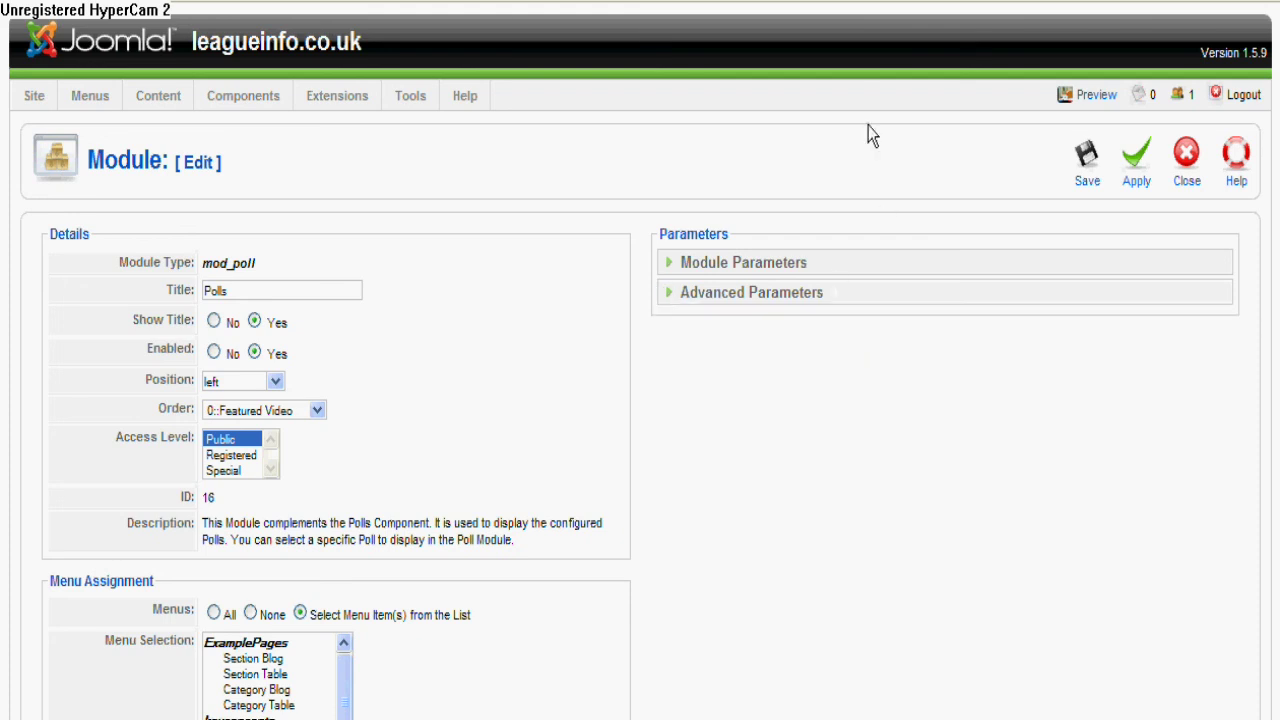
# - Save the Polls module and look over its entry among the other modules in the list
pyautogui.click(1087, 165)
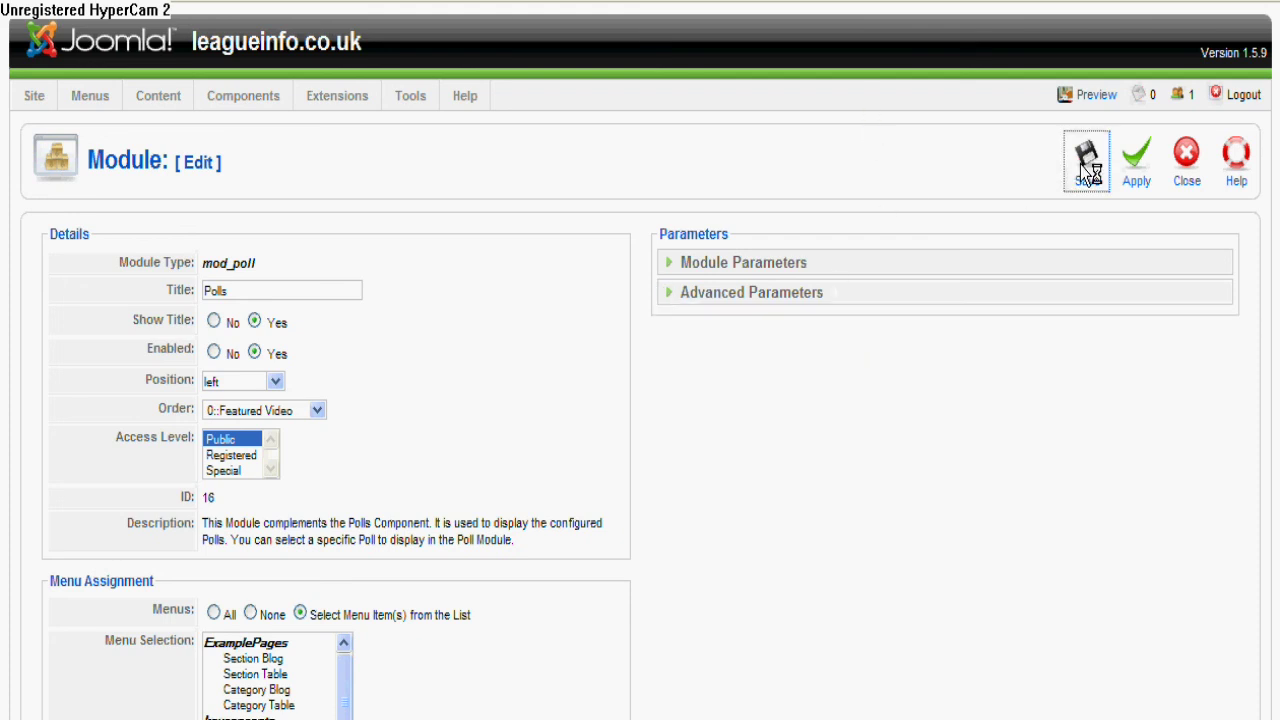
pyautogui.scroll(-4, 471, 268)
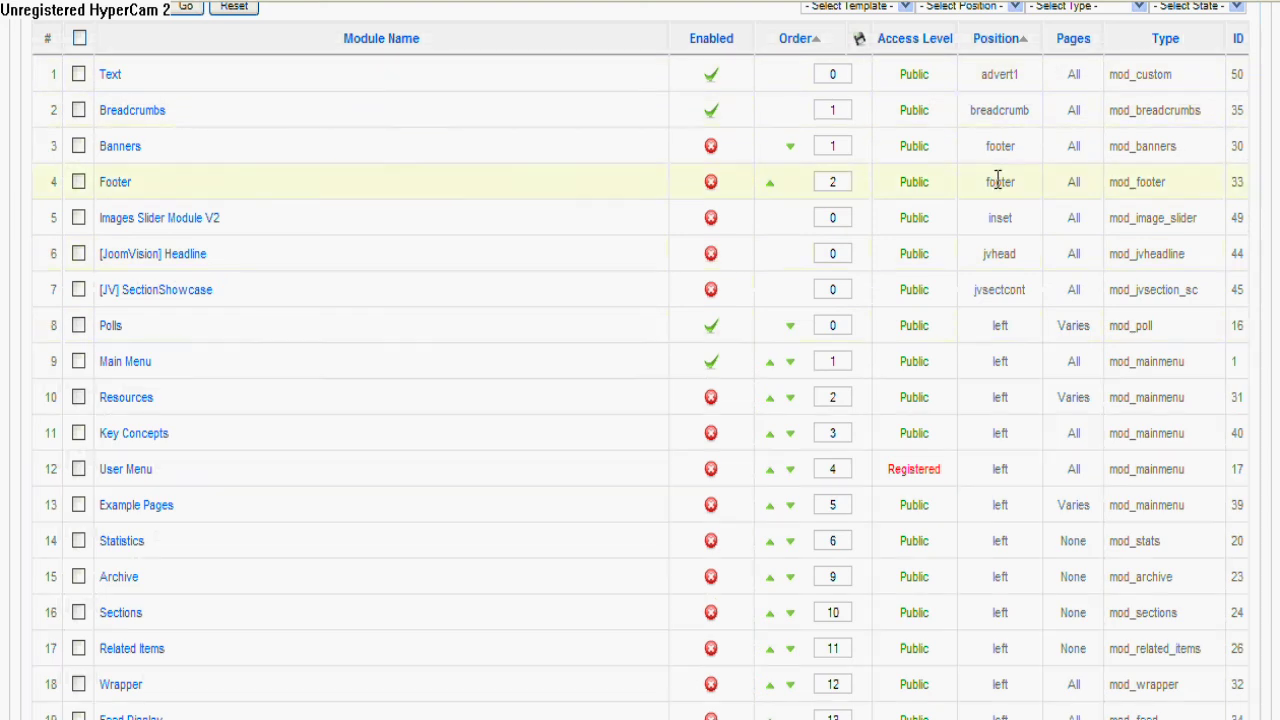
pyautogui.scroll(-1, 994, 343)
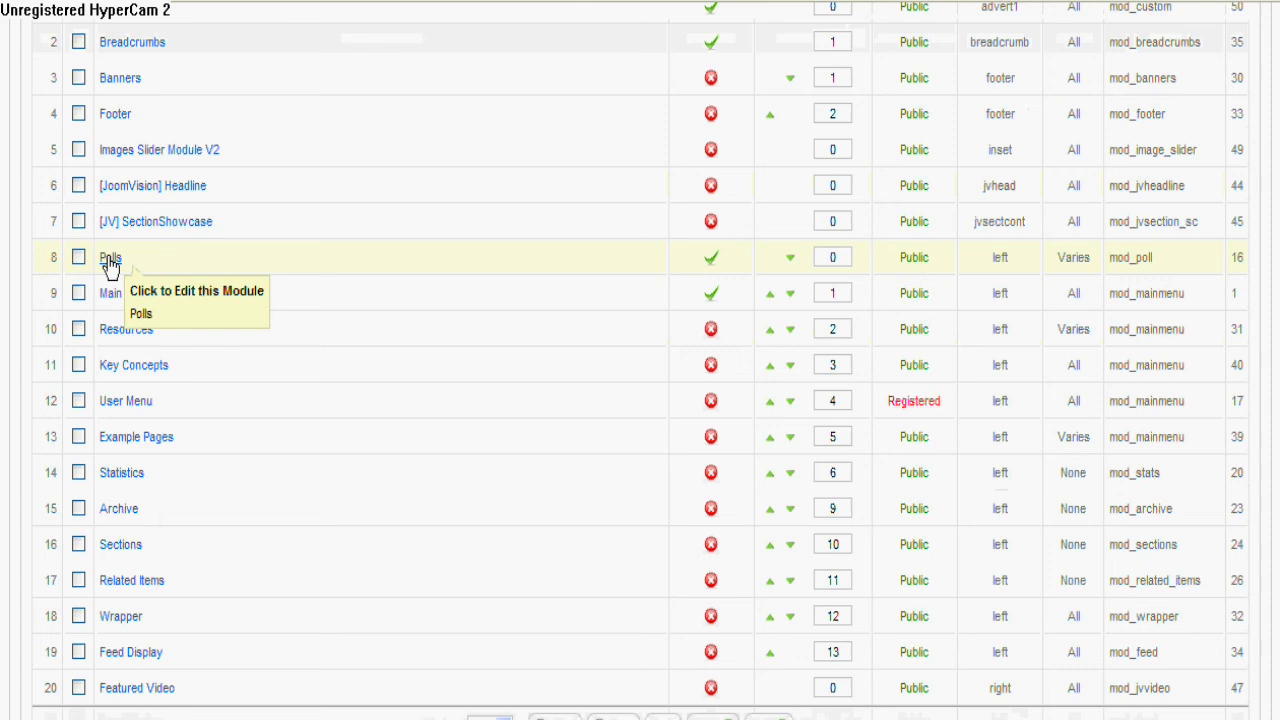
pyautogui.scroll(-1, 251, 264)
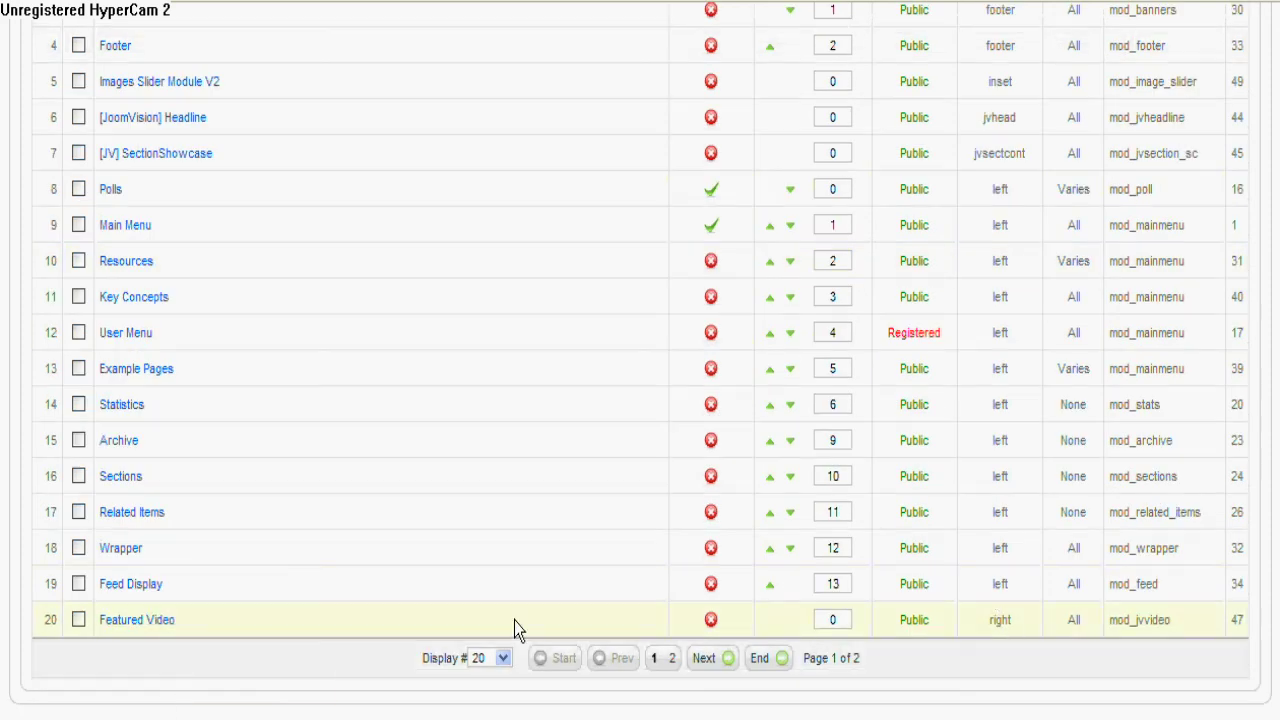
pyautogui.scroll(7, 455, 391)
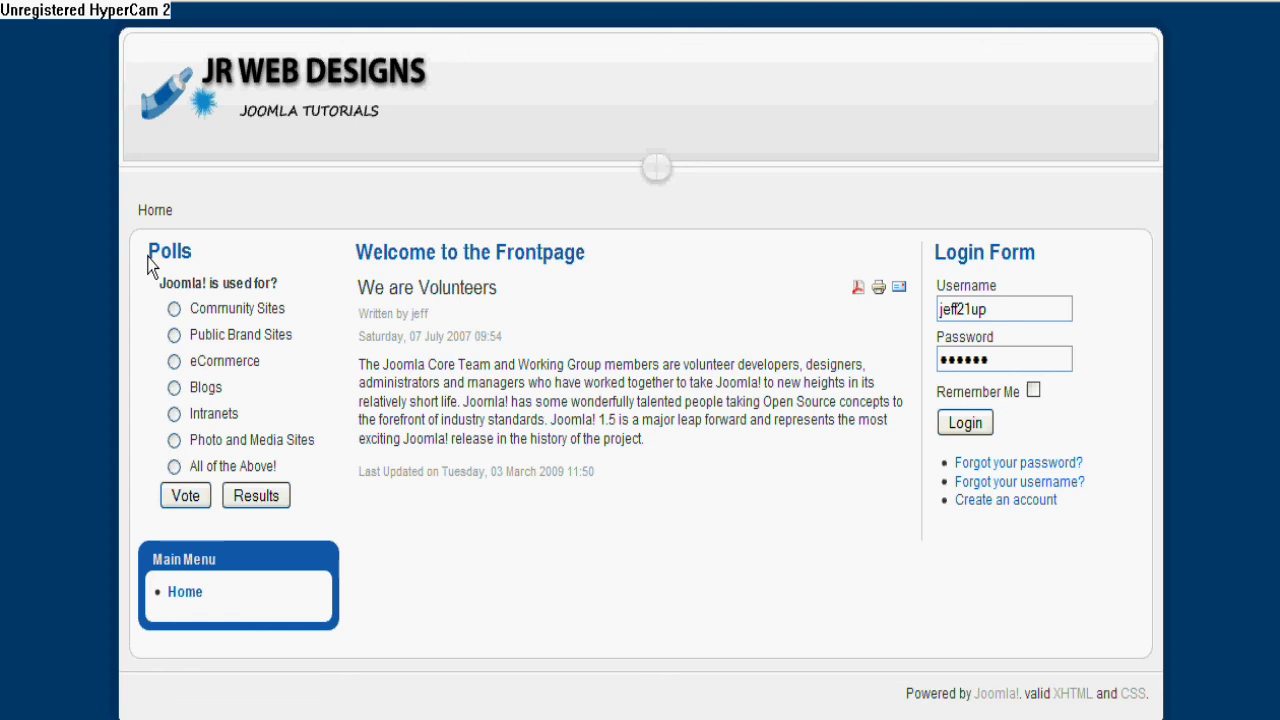
# - Move the Polls module one place down in the module order, below Main Menu, and check the order on the website's front page
pyautogui.scroll(-1, 684, 316)
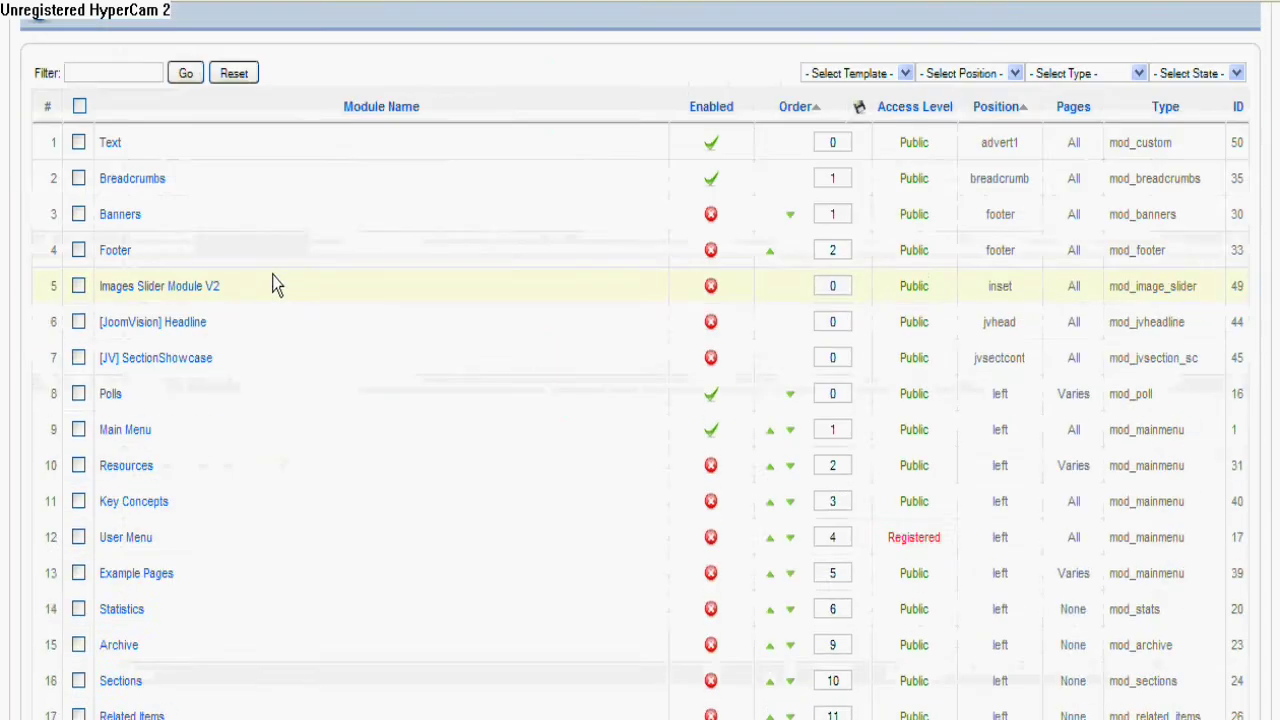
pyautogui.scroll(-3, 277, 285)
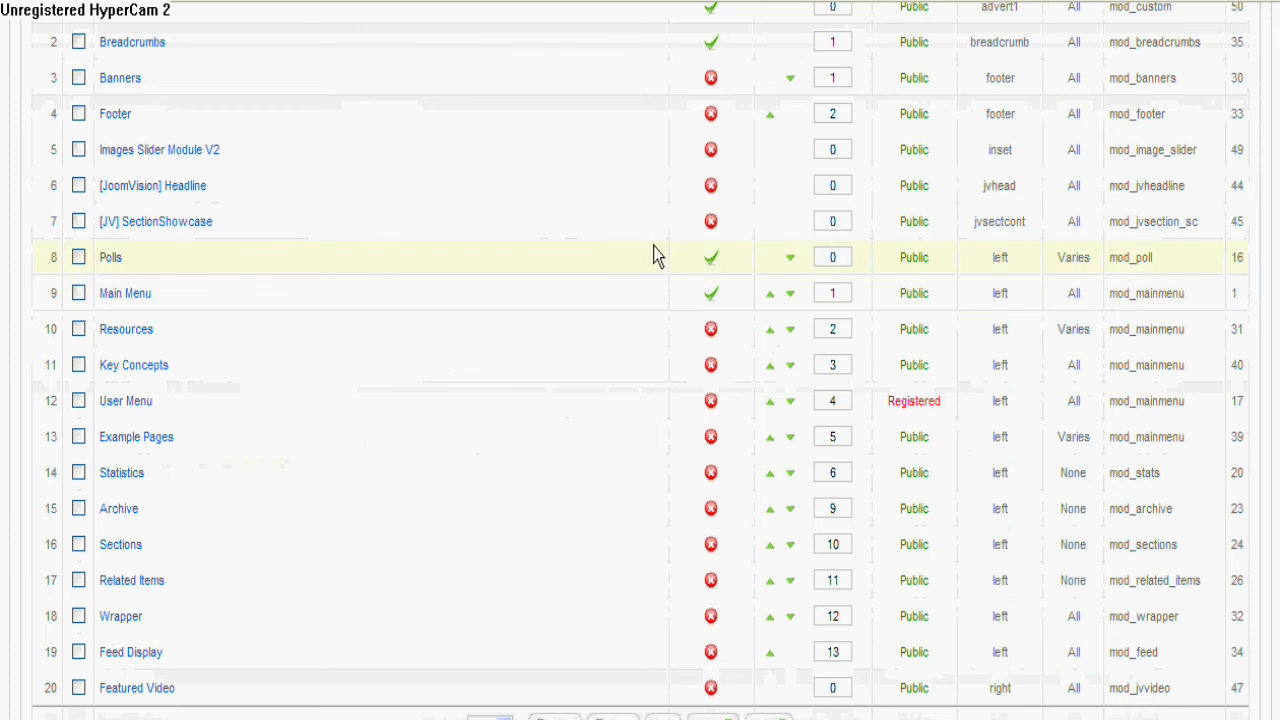
pyautogui.click(790, 262)
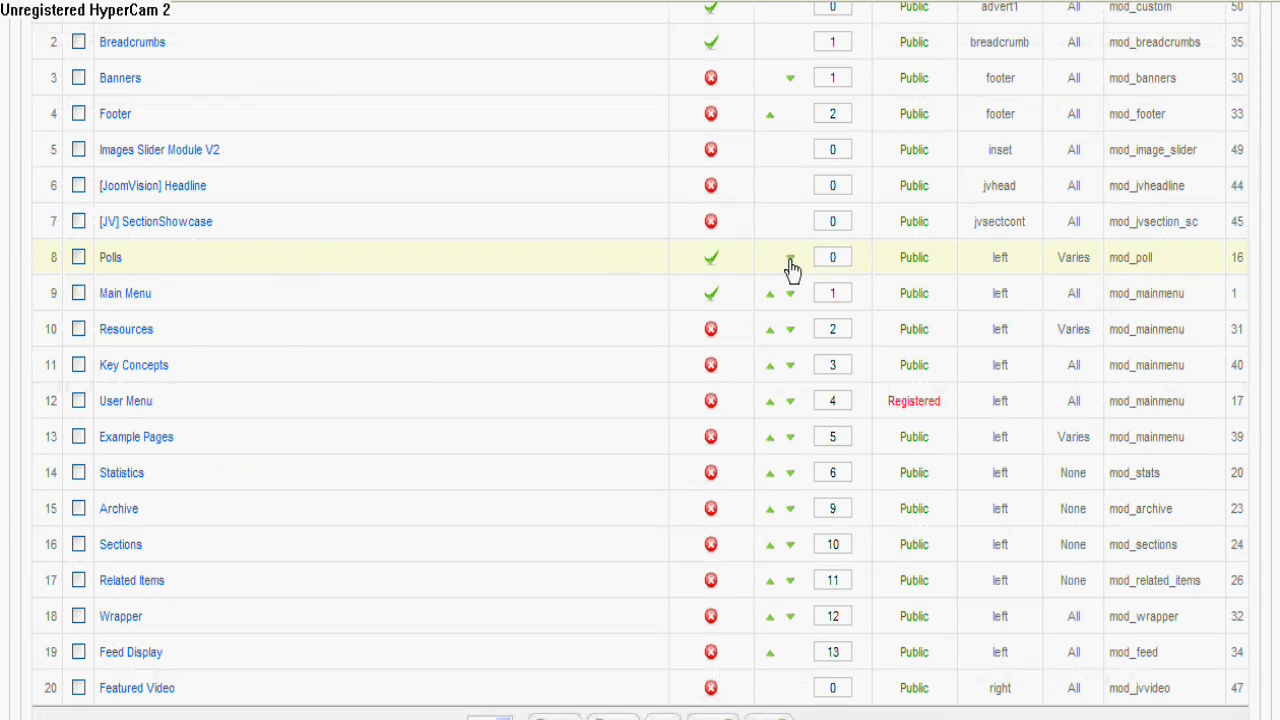
pyautogui.click(790, 262)
pyautogui.scroll(-3, 280, 362)
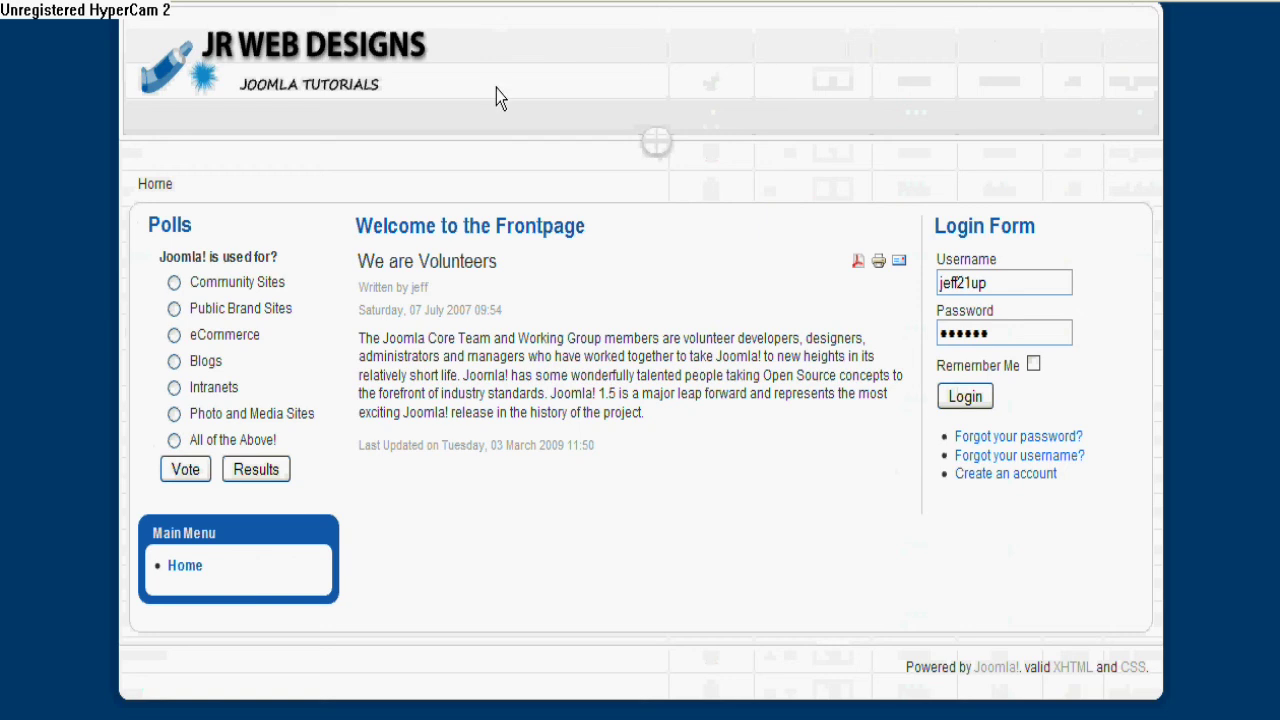
pyautogui.scroll(1, 496, 88)
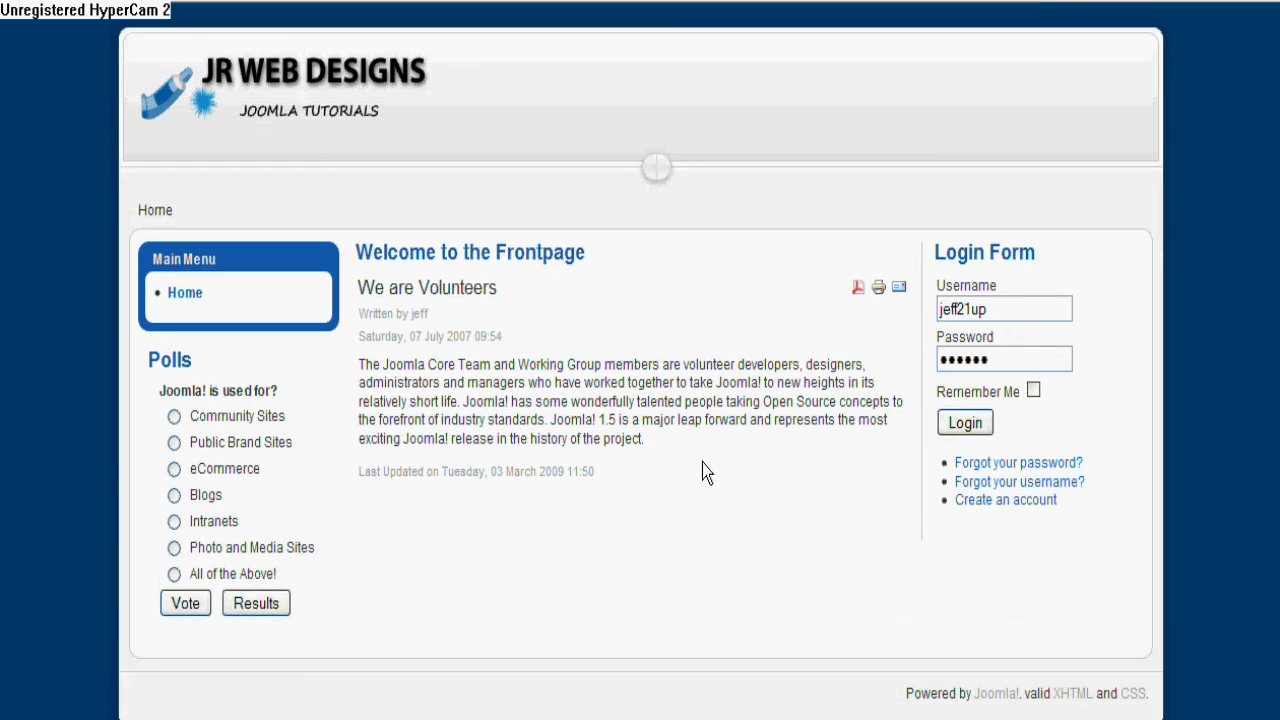
pyautogui.scroll(-1, 696, 356)
pyautogui.scroll(1, 757, 443)
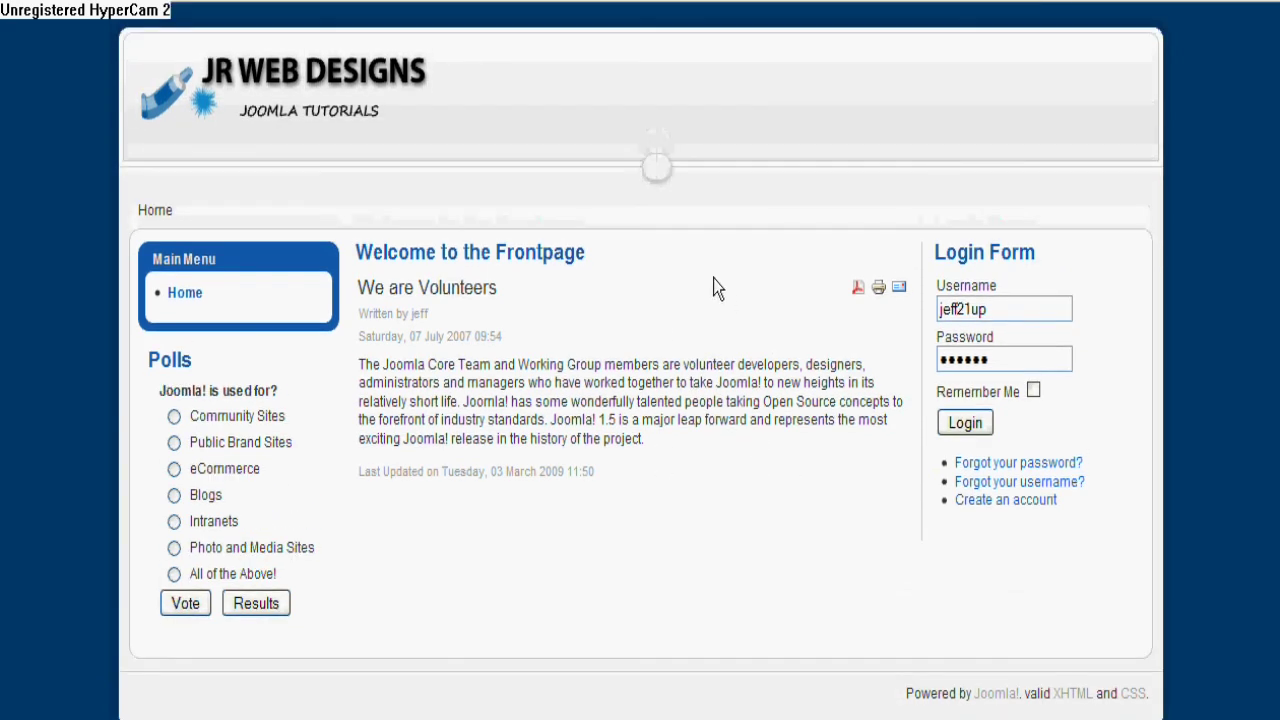
pyautogui.scroll(-1, 714, 288)
pyautogui.scroll(1, 661, 447)
pyautogui.scroll(-1, 694, 392)
pyautogui.scroll(1, 700, 380)
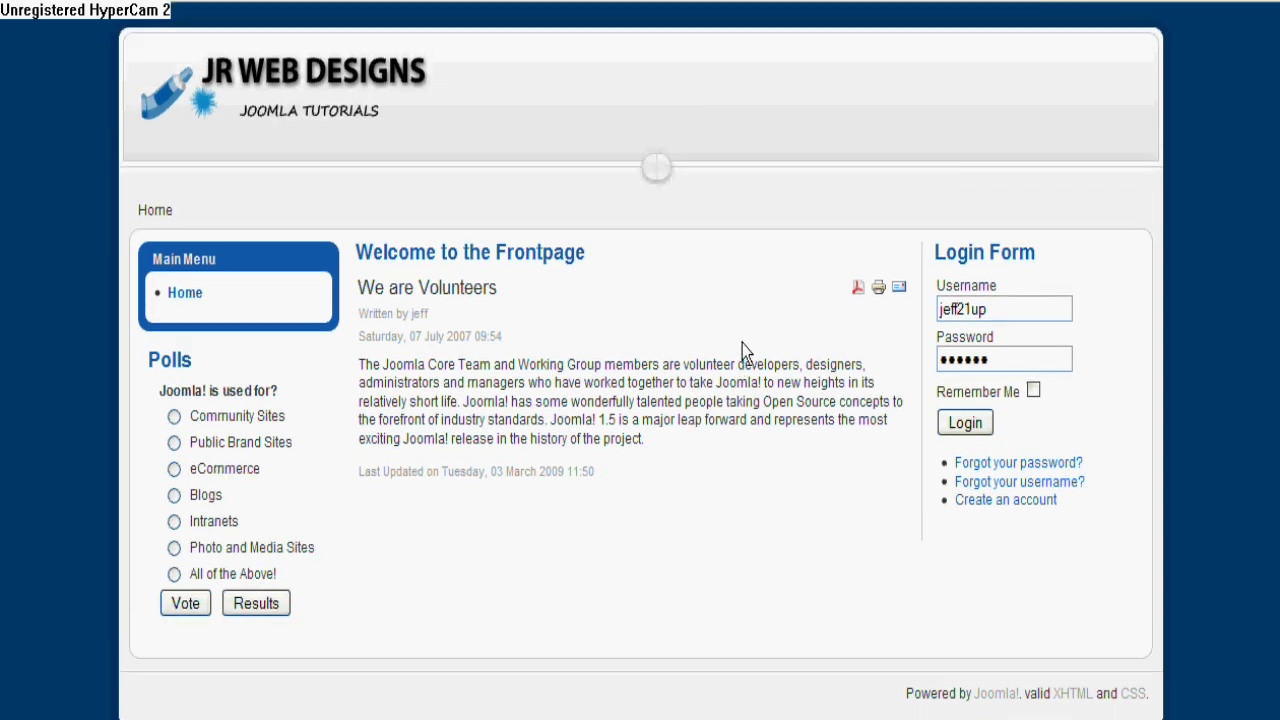
pyautogui.scroll(-1, 725, 345)
pyautogui.scroll(1, 700, 405)
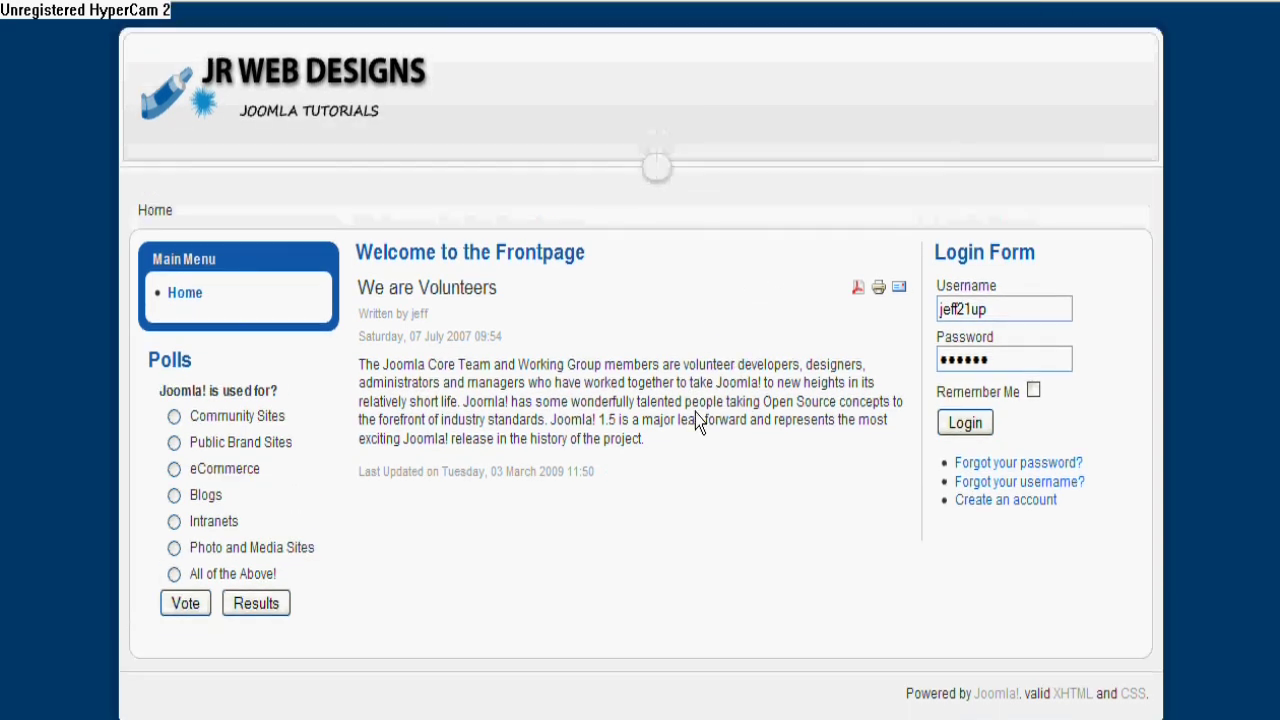